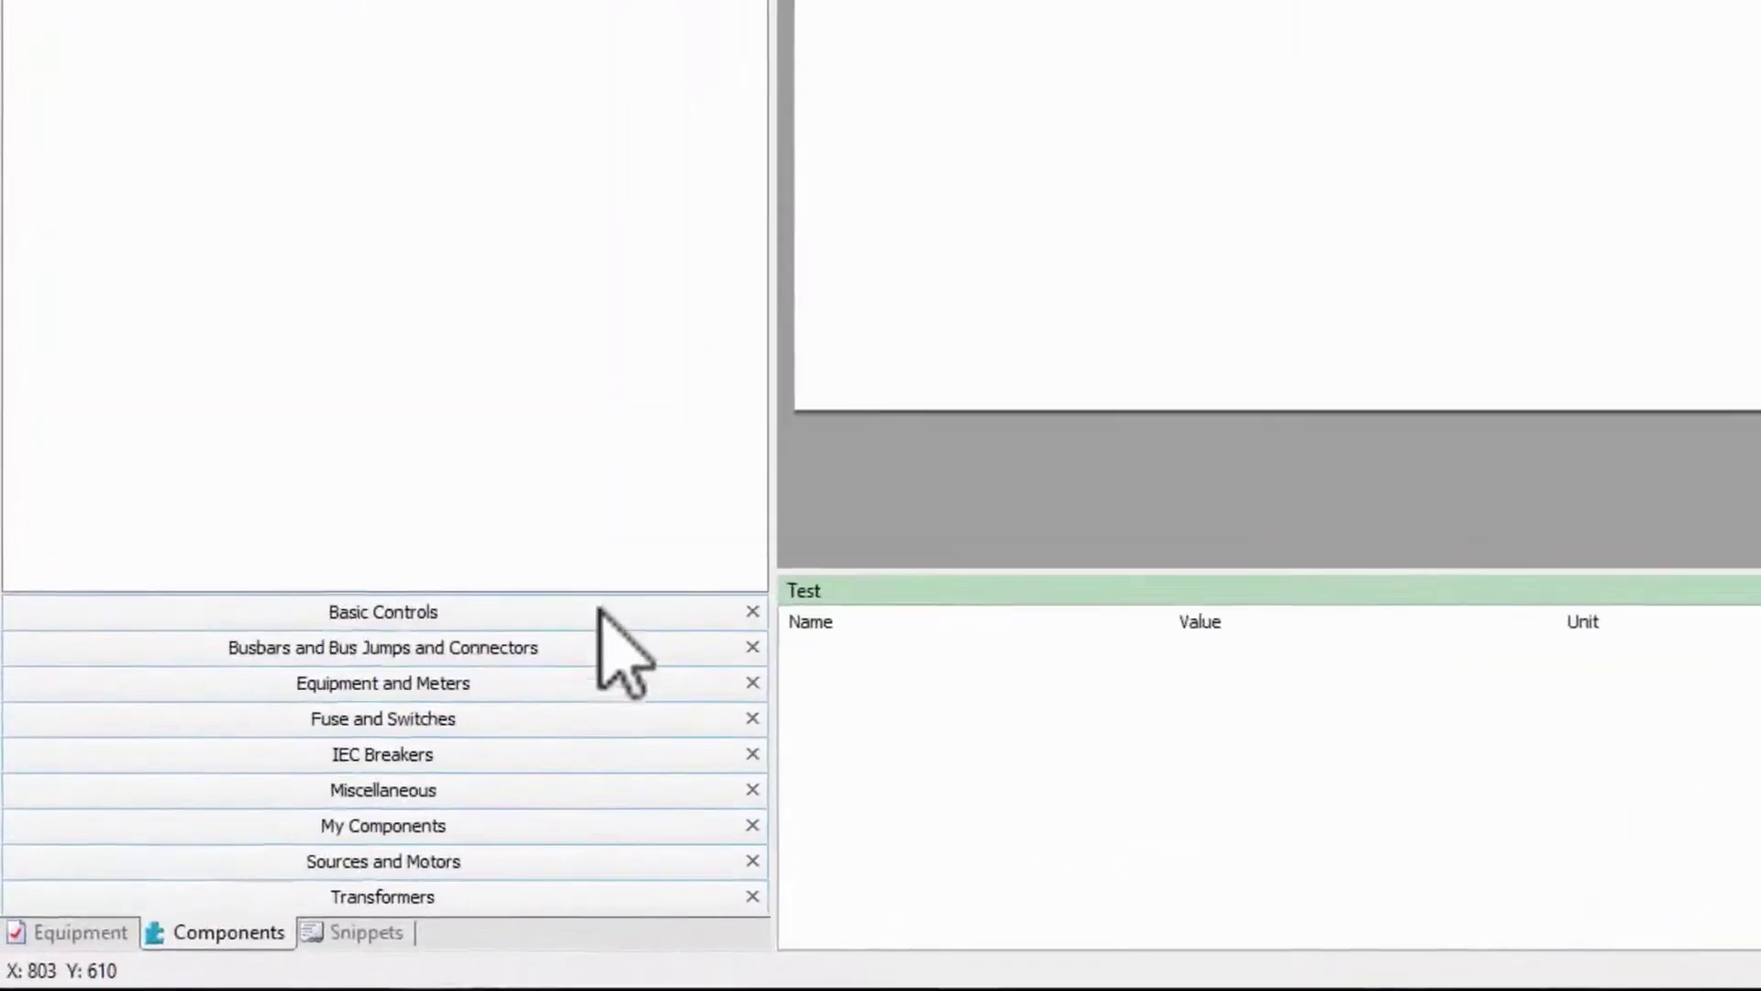
- Place a Utility - Style 1 symbol with Vertical Busbar_002 below it, then select the busbar
{"action": "left_click", "coordinate": [715, 823]}
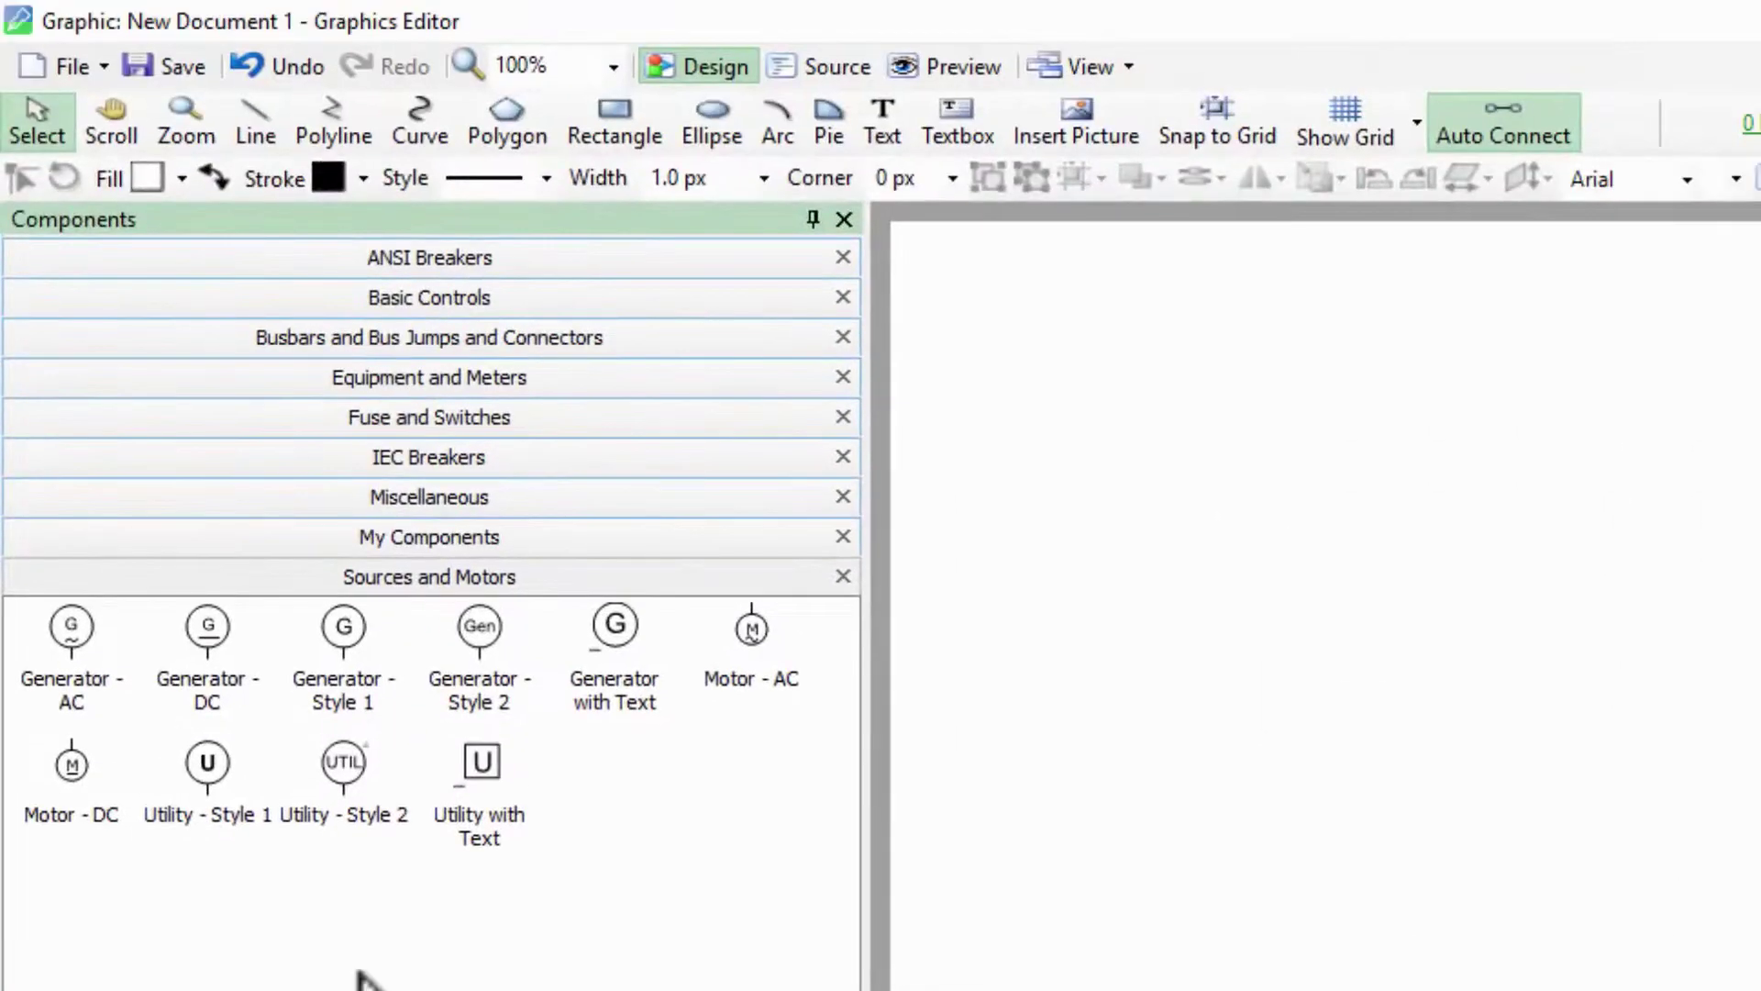
{"action": "mouse_move", "coordinate": [224, 780]}
{"action": "left_mouse_down"}
{"action": "mouse_move", "coordinate": [1292, 482]}
{"action": "mouse_move", "coordinate": [1415, 424]}
{"action": "left_mouse_up"}
{"action": "left_click", "coordinate": [617, 344]}
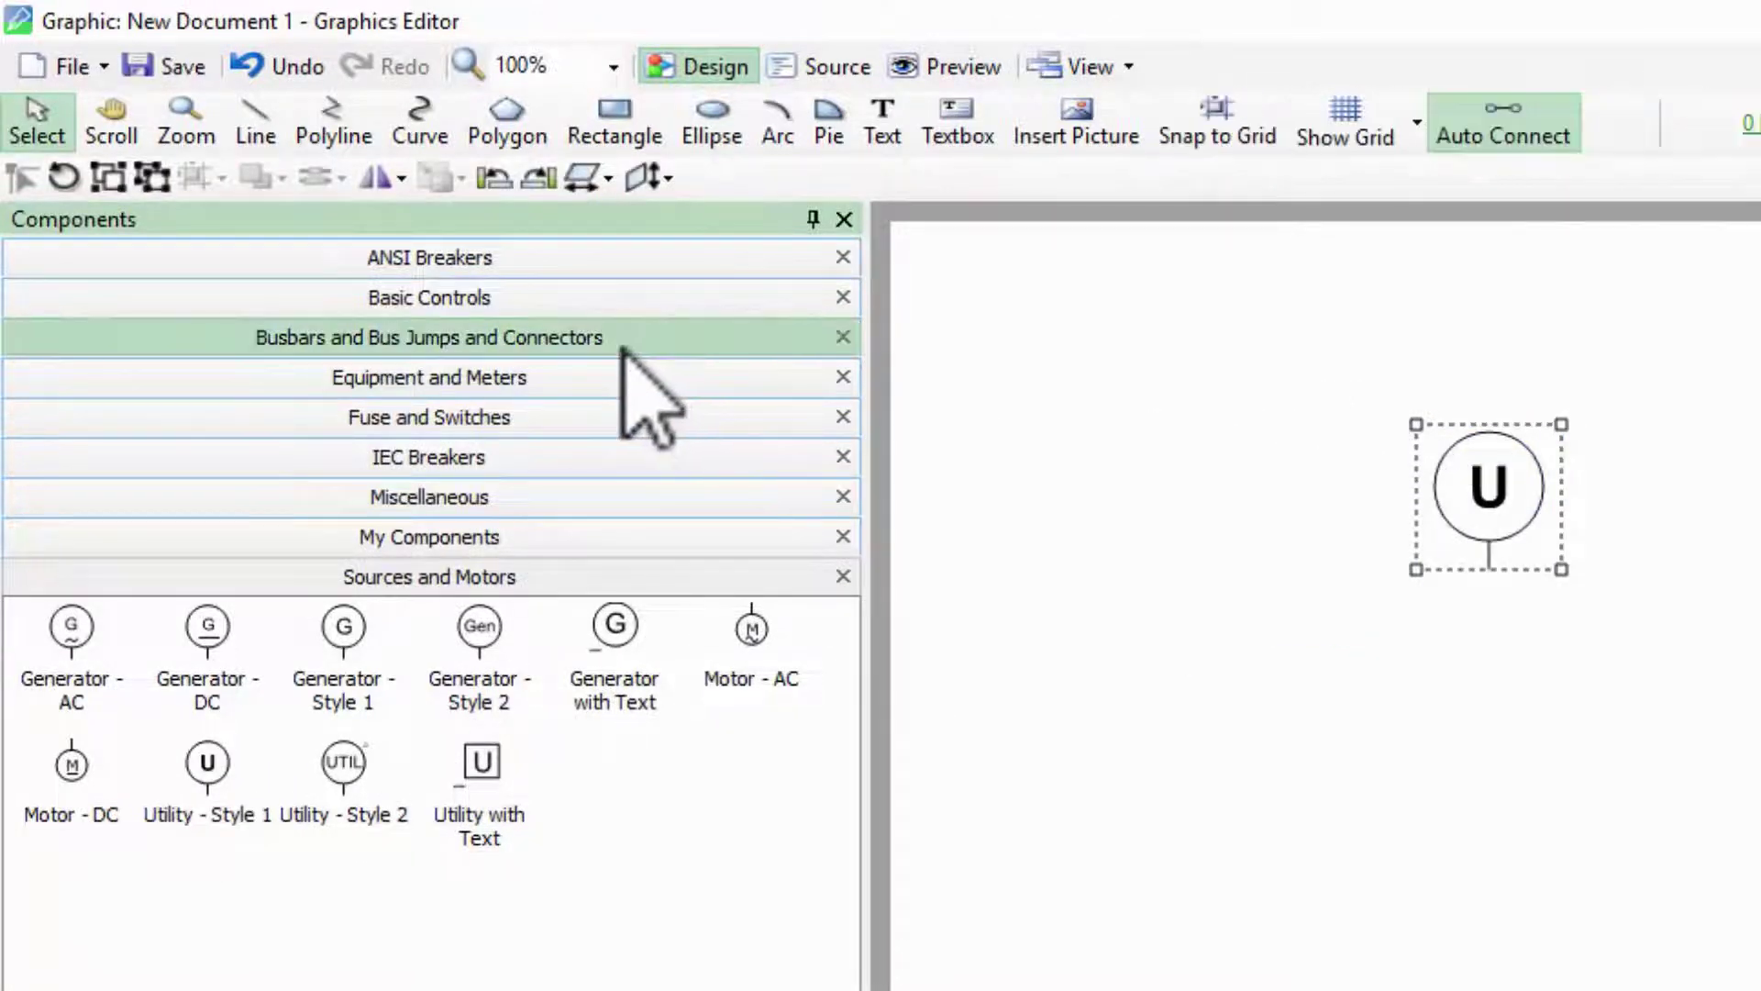
{"action": "mouse_move", "coordinate": [346, 397]}
{"action": "left_mouse_down"}
{"action": "mouse_move", "coordinate": [1155, 727]}
{"action": "mouse_move", "coordinate": [1402, 676]}
{"action": "left_mouse_up"}
{"action": "left_click", "coordinate": [1727, 747]}
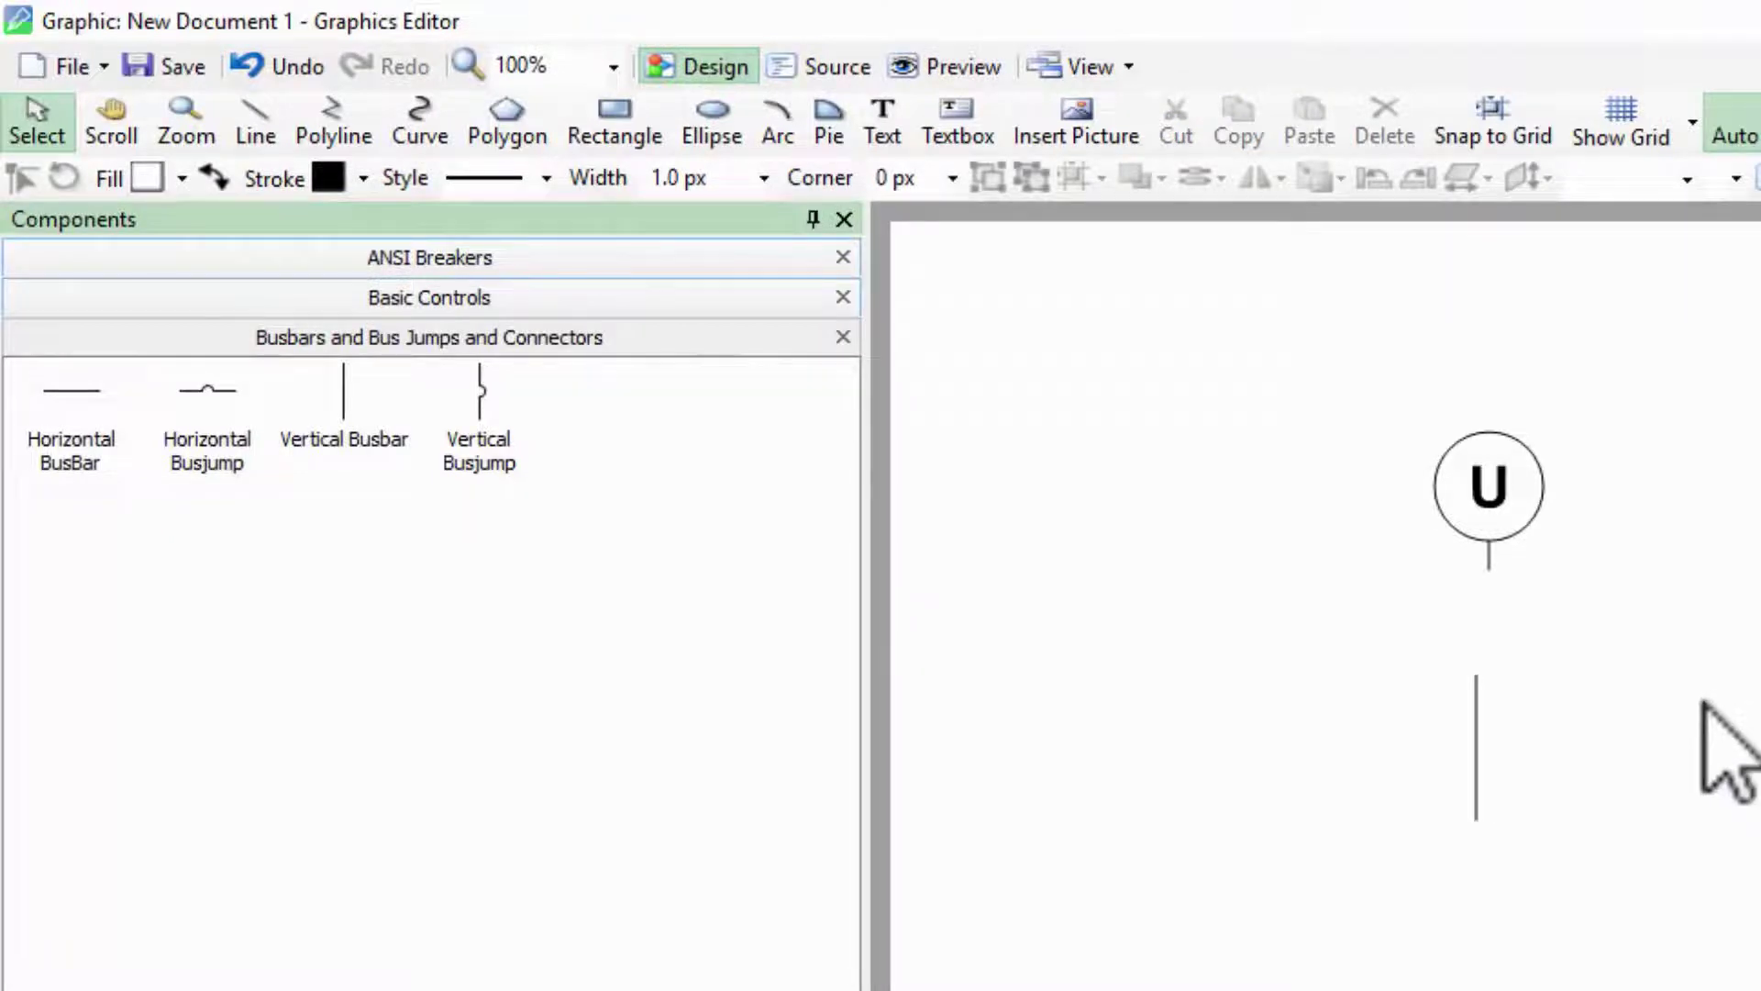
{"action": "left_click", "coordinate": [1150, 589]}
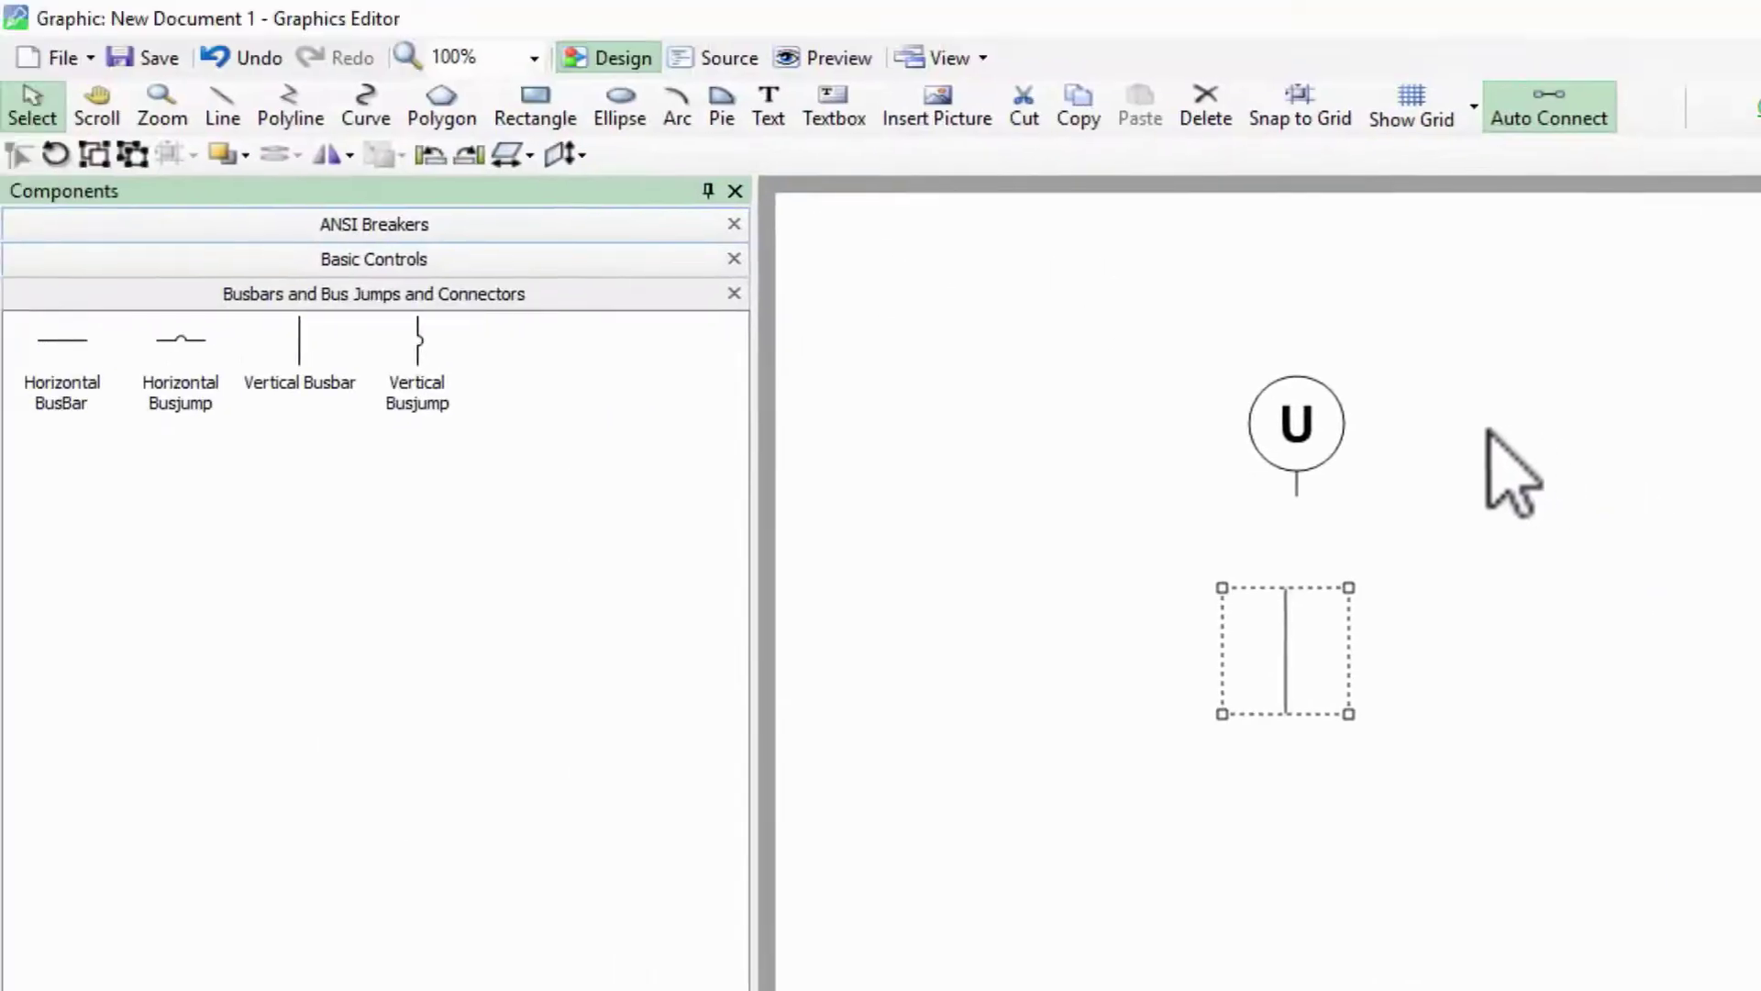
{"action": "left_click", "coordinate": [1260, 429]}
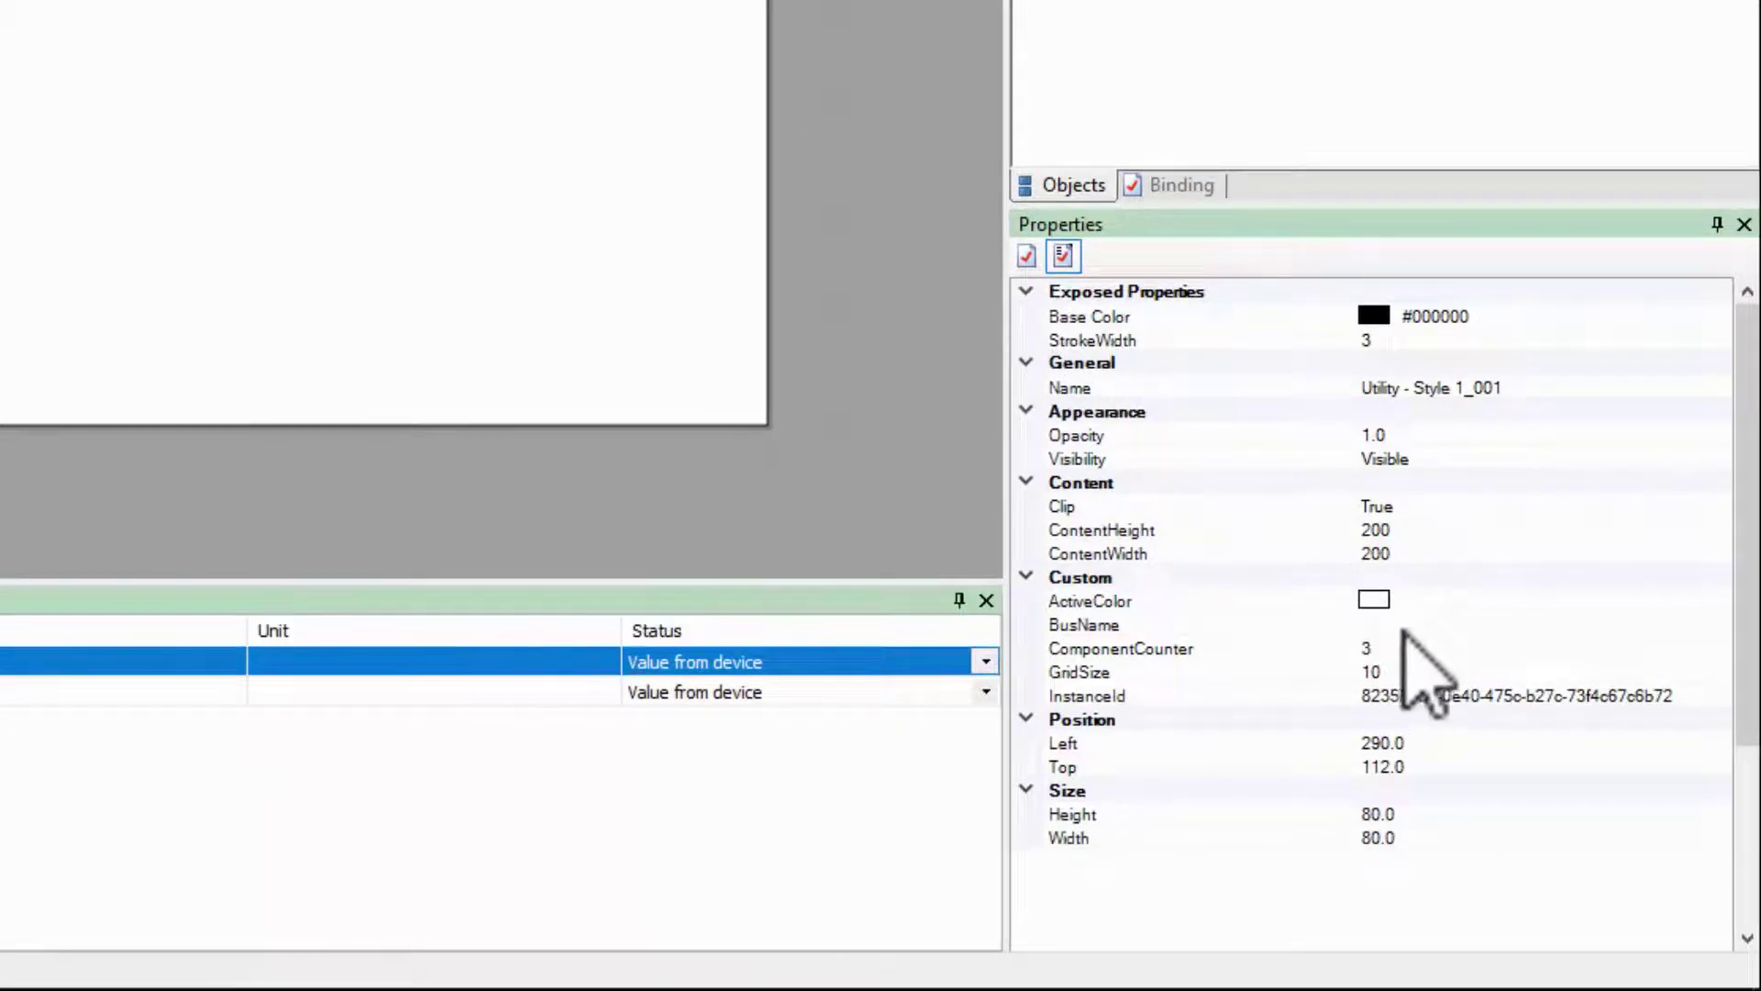
{"action": "left_click", "coordinate": [1405, 621]}
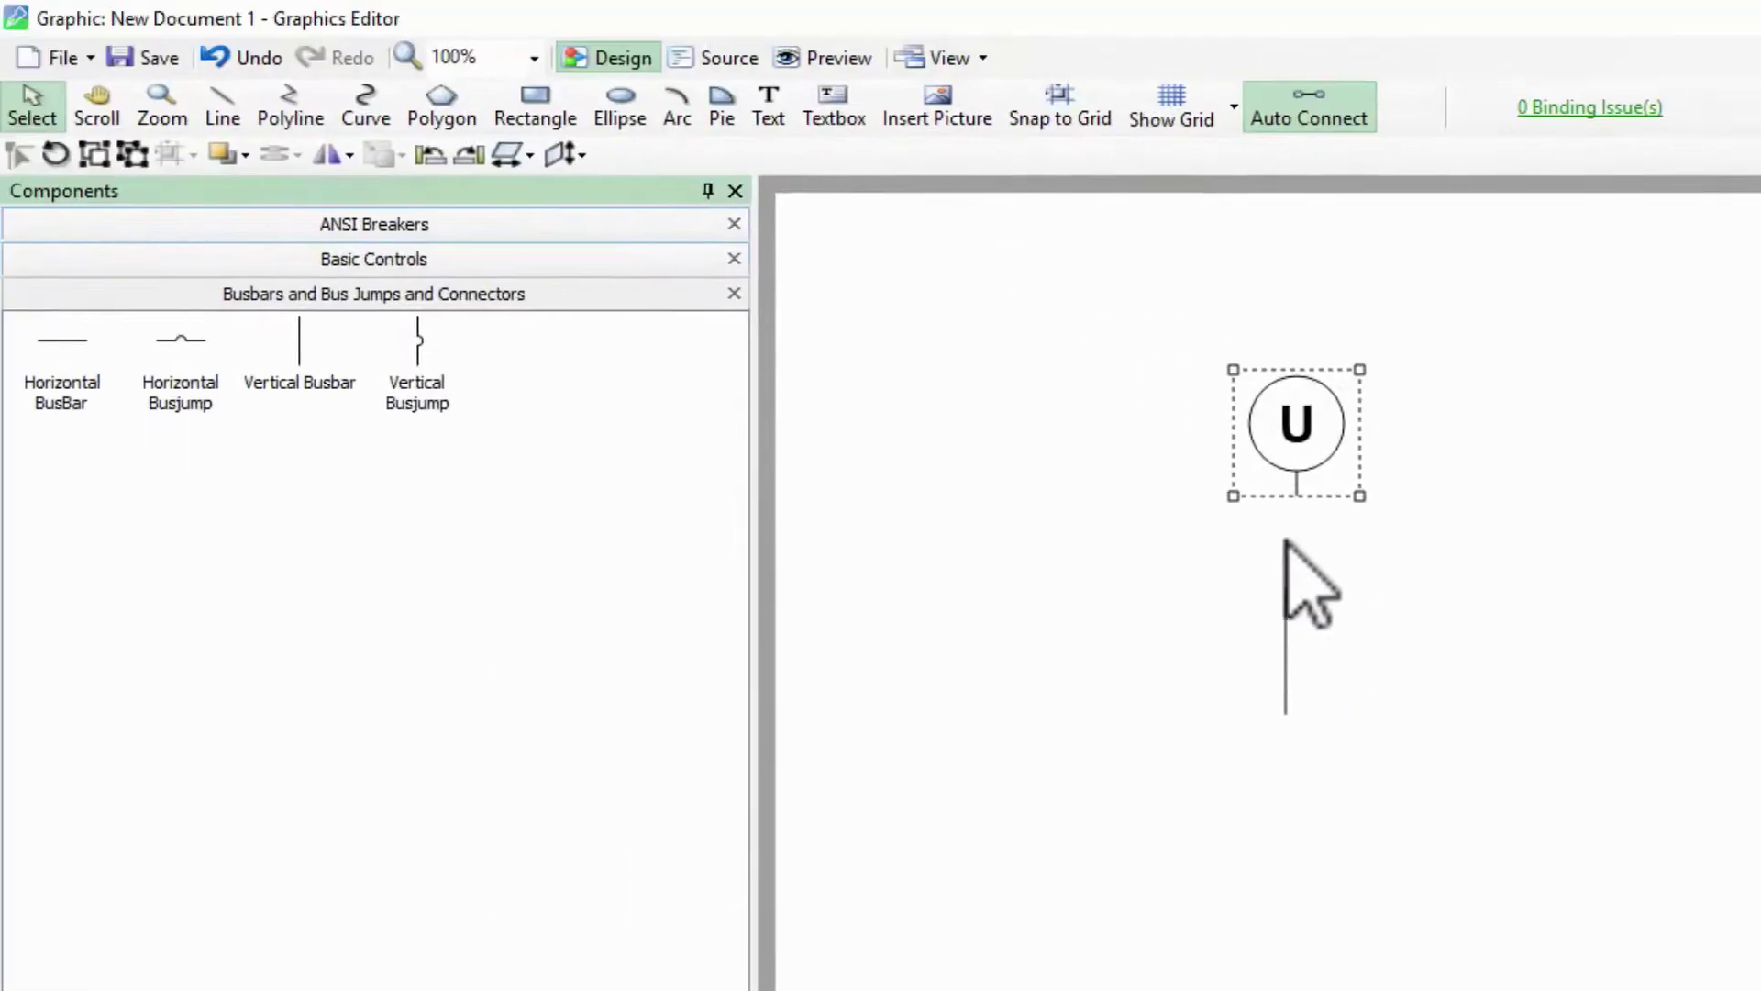
{"action": "scroll", "coordinate": [1285, 540], "scroll_direction": "up", "scroll_amount": 2}
{"action": "scroll", "coordinate": [1286, 541], "scroll_direction": "up", "scroll_amount": 1}
{"action": "scroll", "coordinate": [1285, 540], "scroll_direction": "up", "scroll_amount": 2}
{"action": "scroll", "coordinate": [1286, 541], "scroll_direction": "up", "scroll_amount": 1}
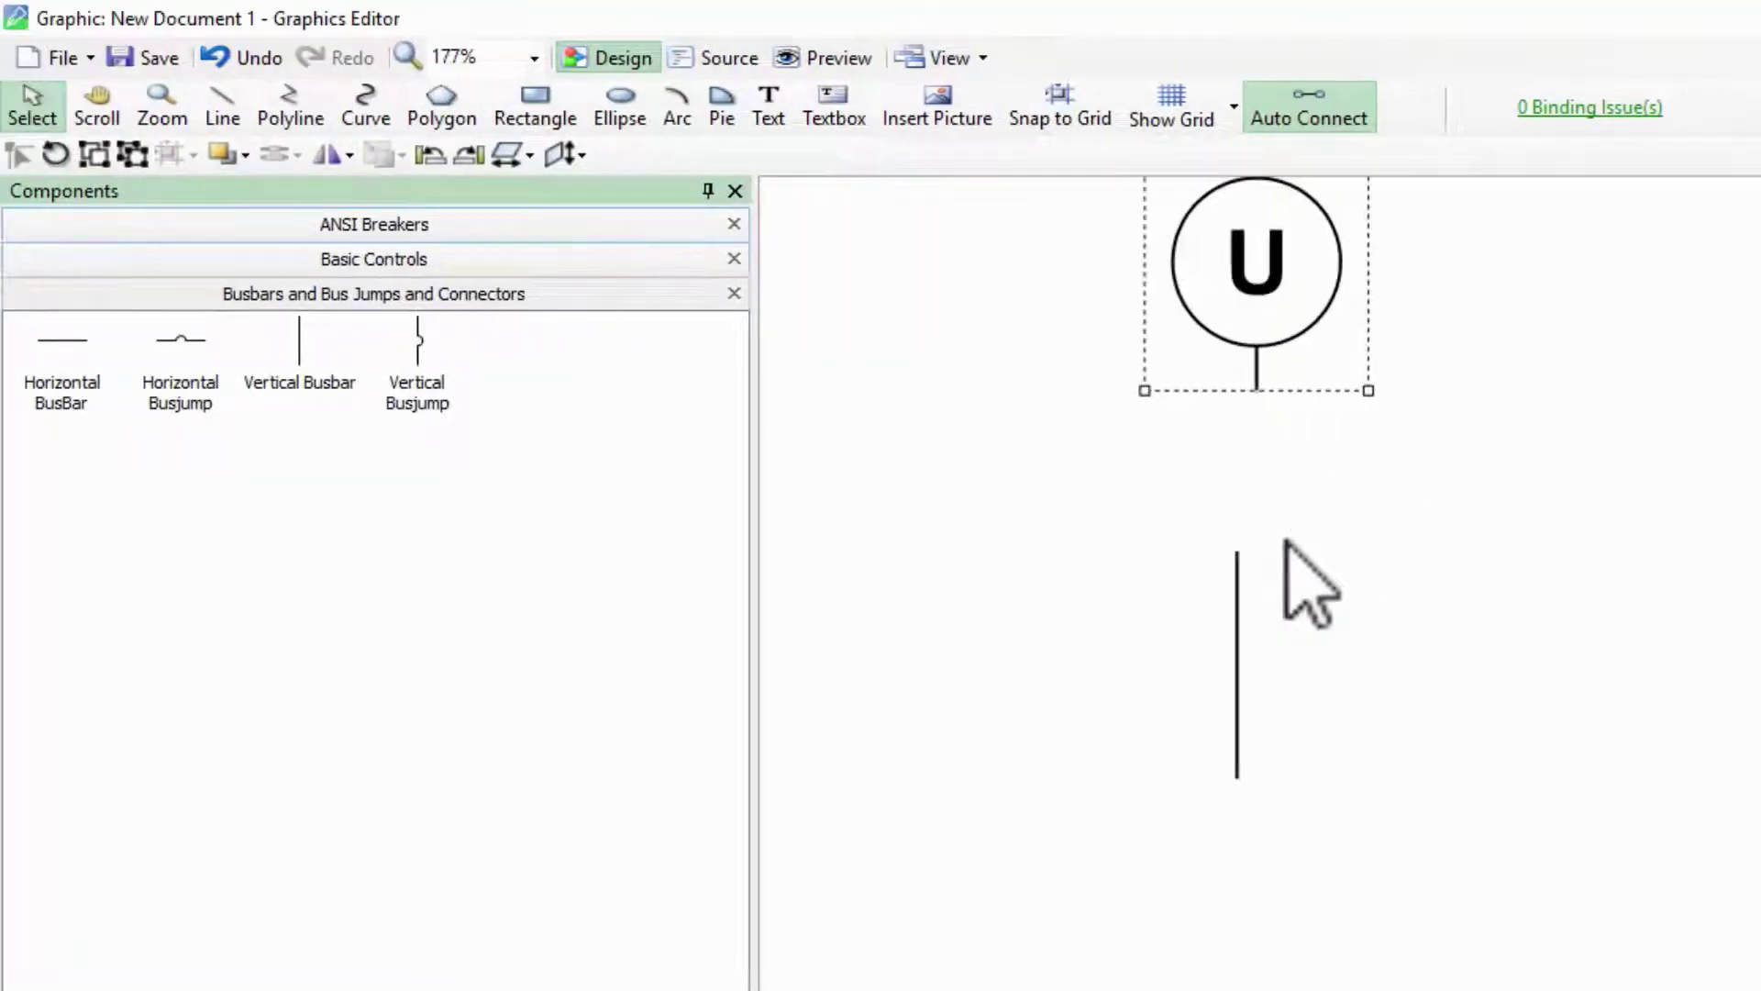
{"action": "scroll", "coordinate": [1285, 540], "scroll_direction": "up", "scroll_amount": 2}
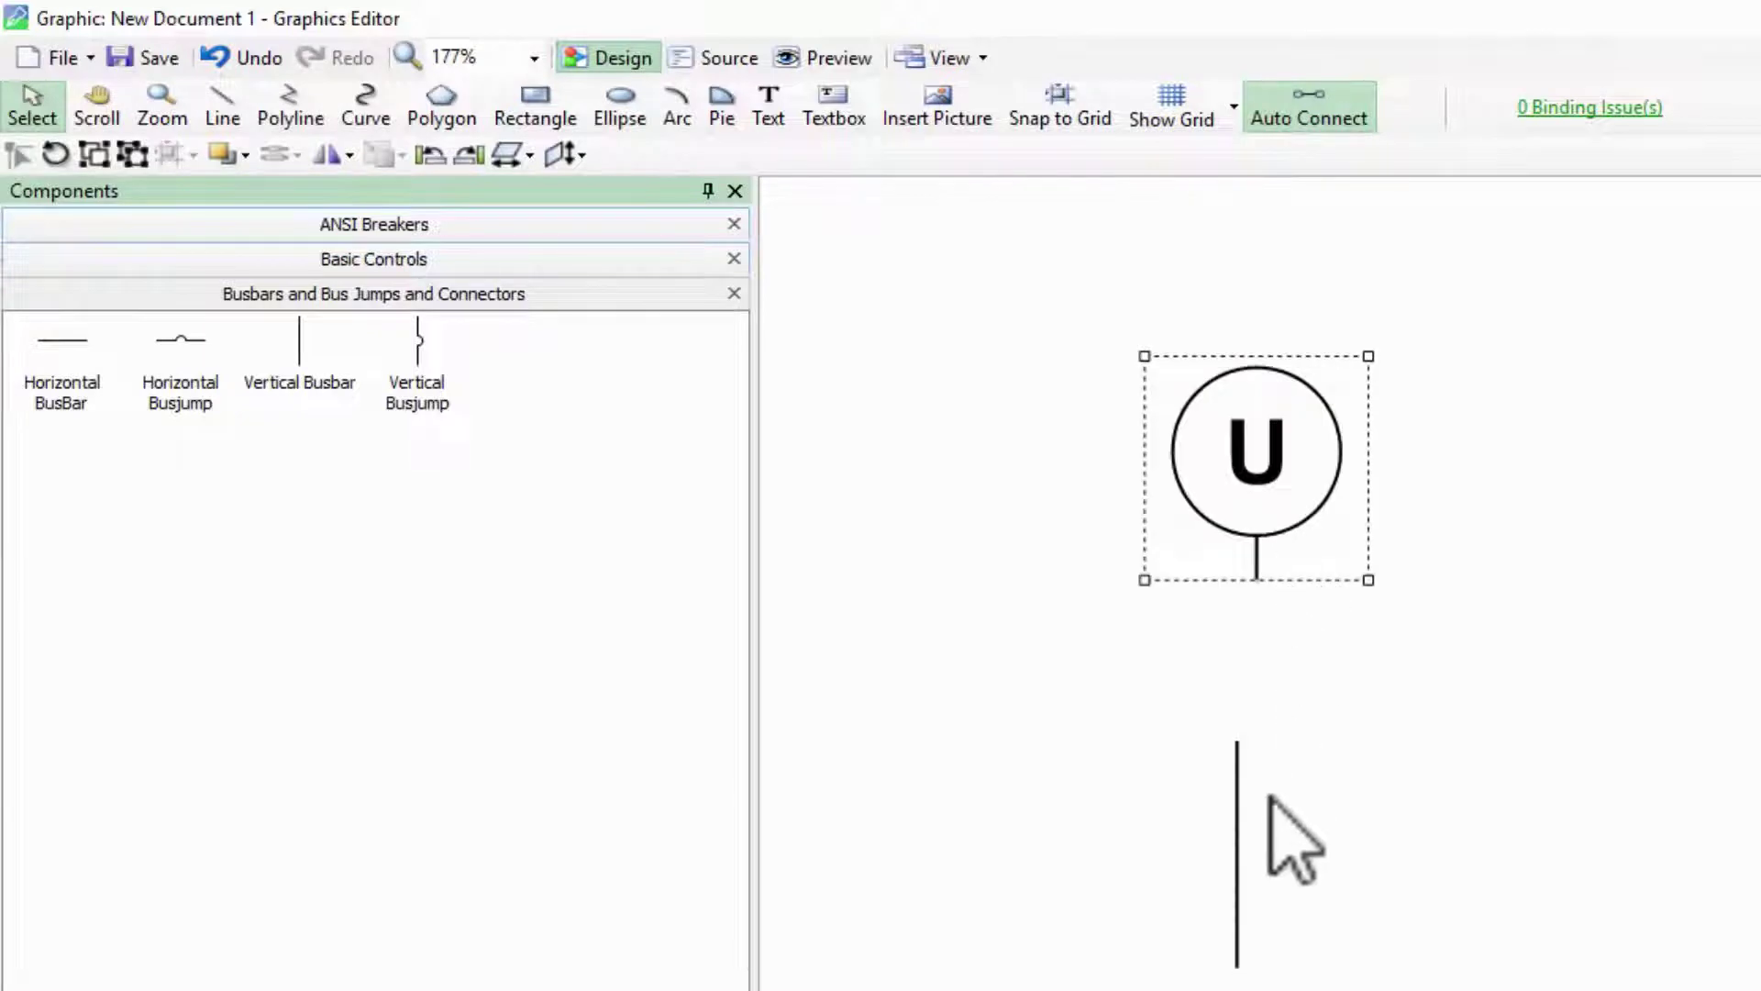
- Snap Vertical Busbar_002's top onto the utility terminal, then select the utility to check its bus name
{"action": "left_click", "coordinate": [1237, 749]}
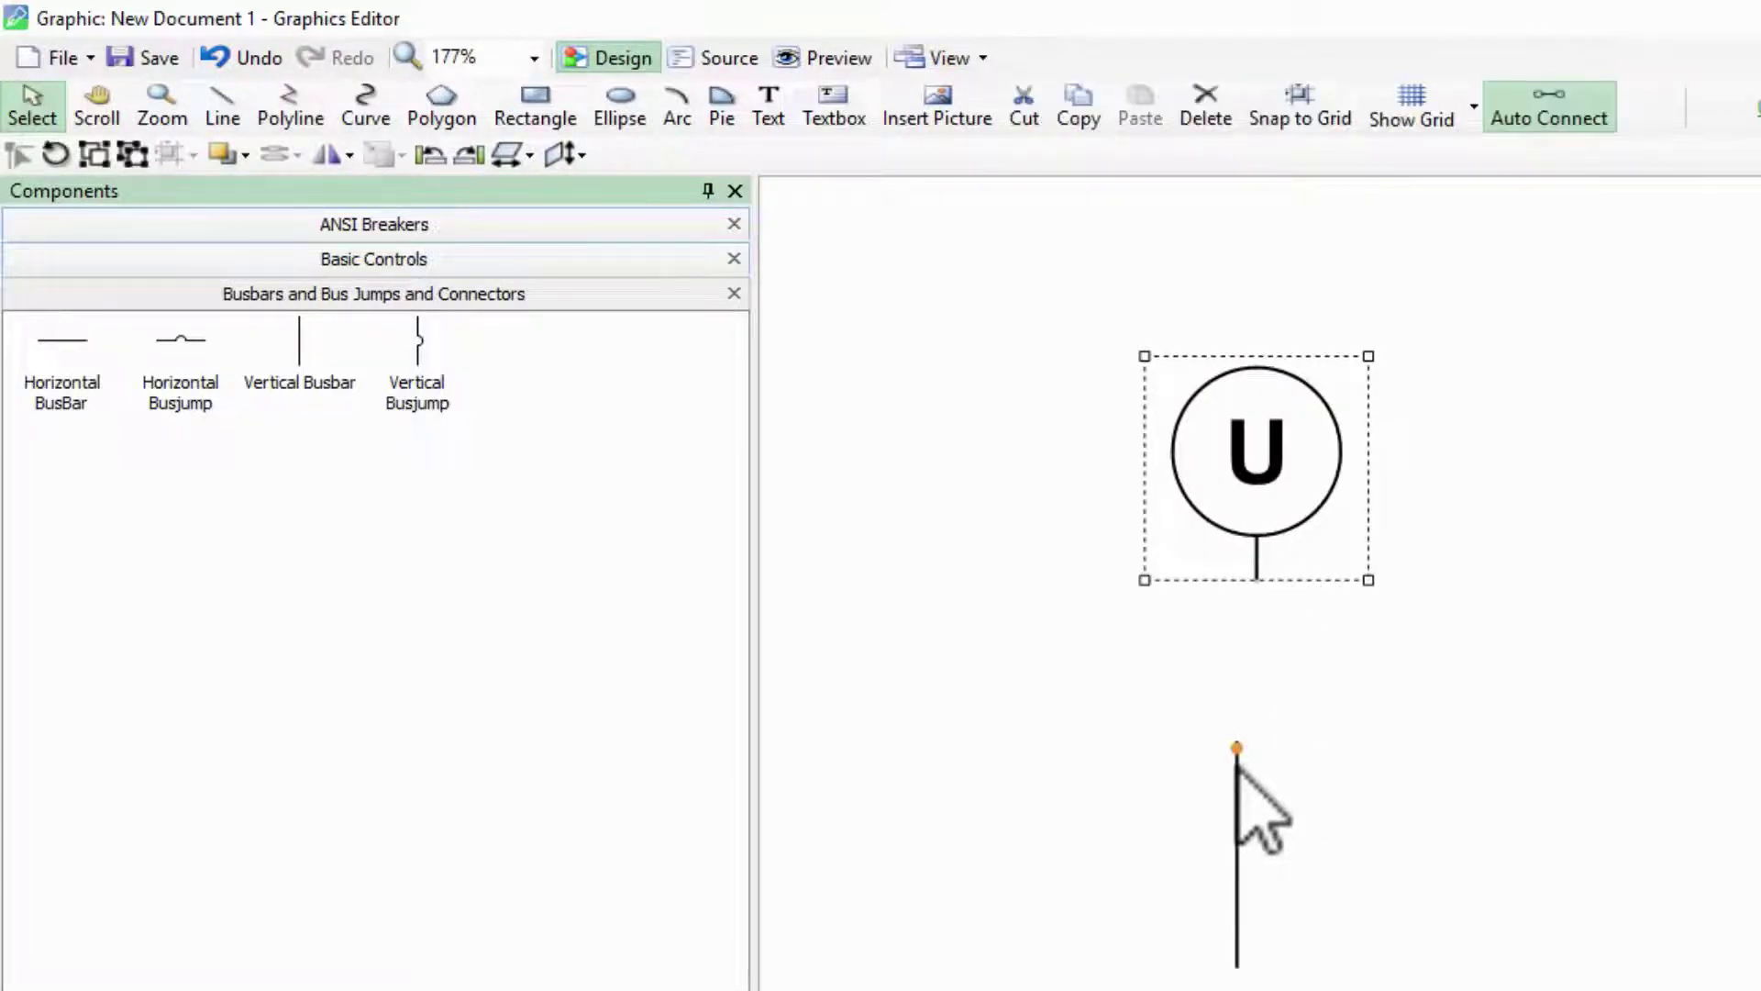
{"action": "mouse_move", "coordinate": [1237, 750]}
{"action": "left_mouse_down"}
{"action": "mouse_move", "coordinate": [1258, 568]}
{"action": "mouse_move", "coordinate": [1245, 560]}
{"action": "mouse_move", "coordinate": [1258, 565]}
{"action": "left_mouse_up"}
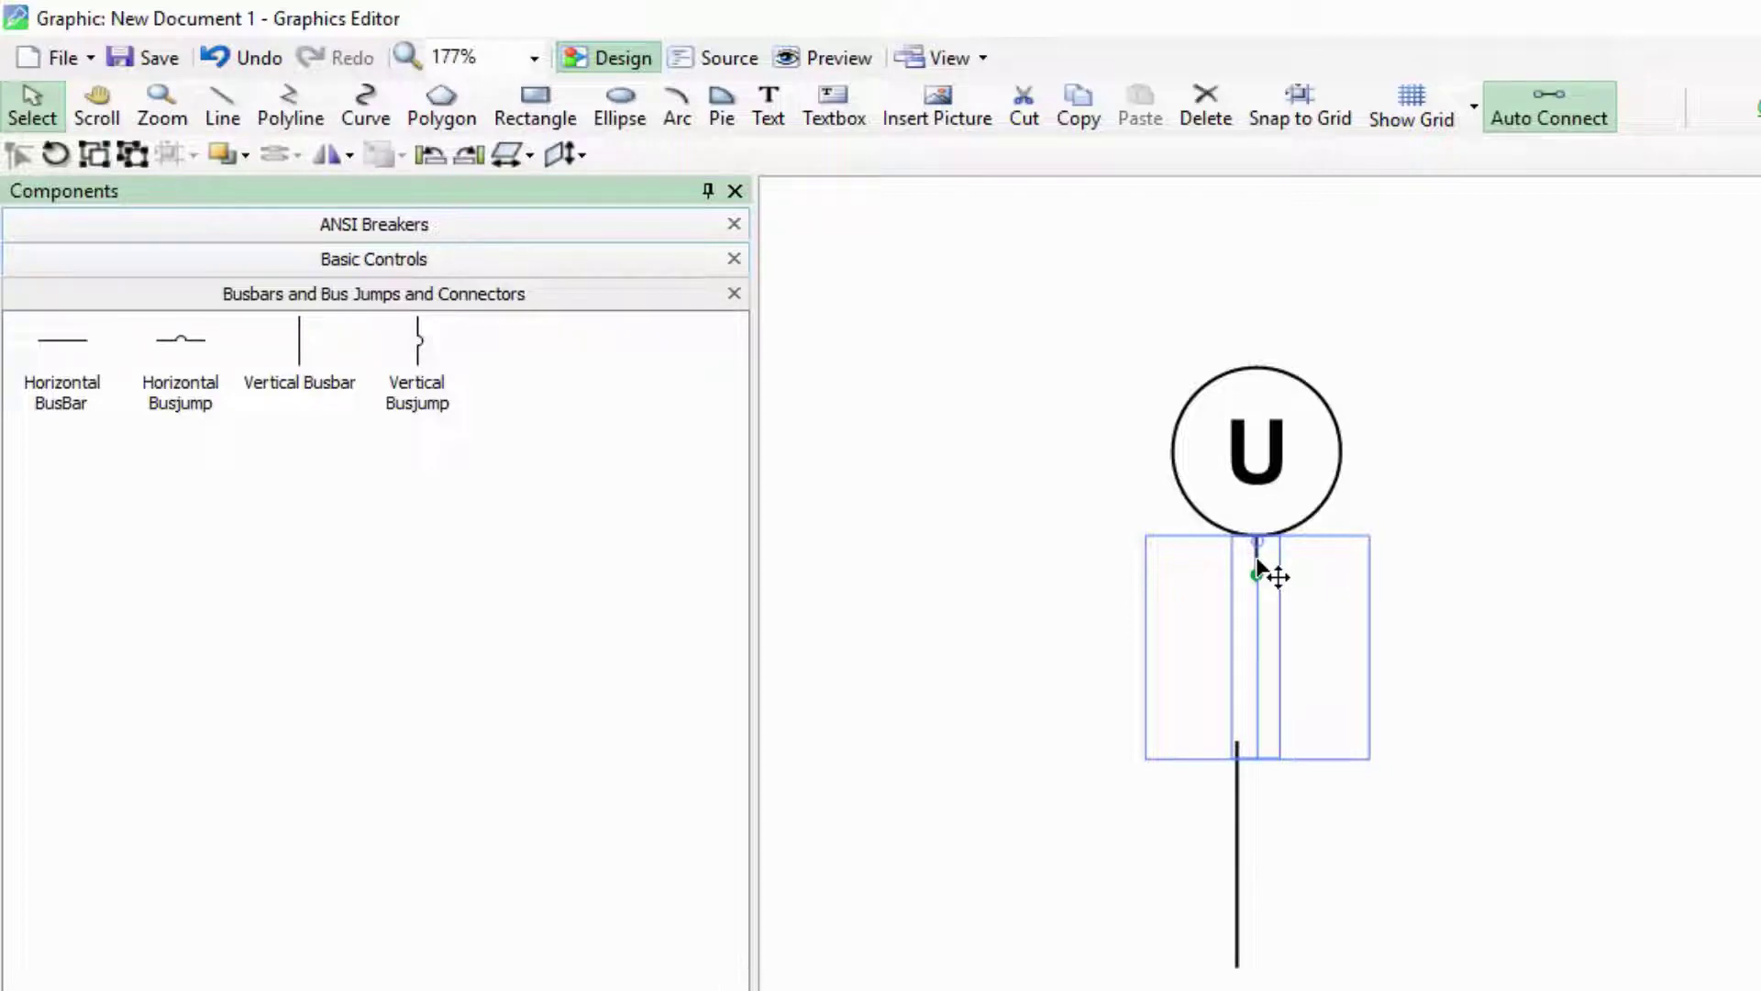
{"action": "left_click_drag", "start_coordinate": [1257, 559], "coordinate": [1256, 564]}
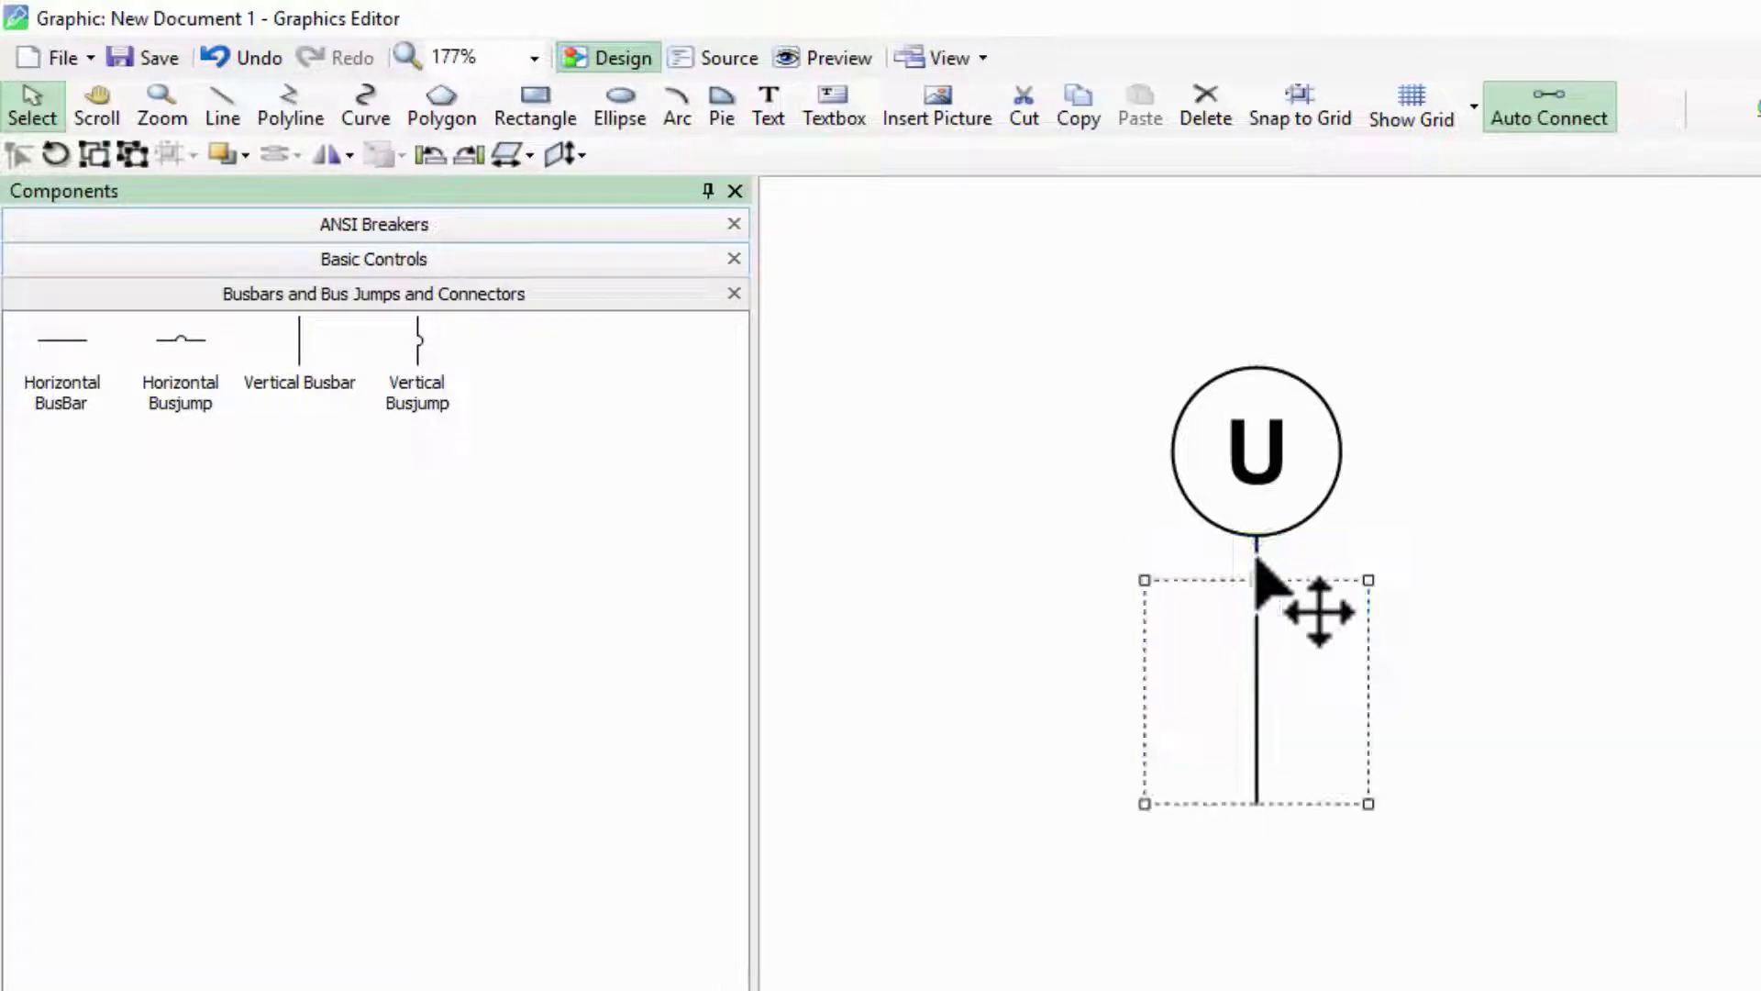
{"action": "left_click", "coordinate": [1284, 426]}
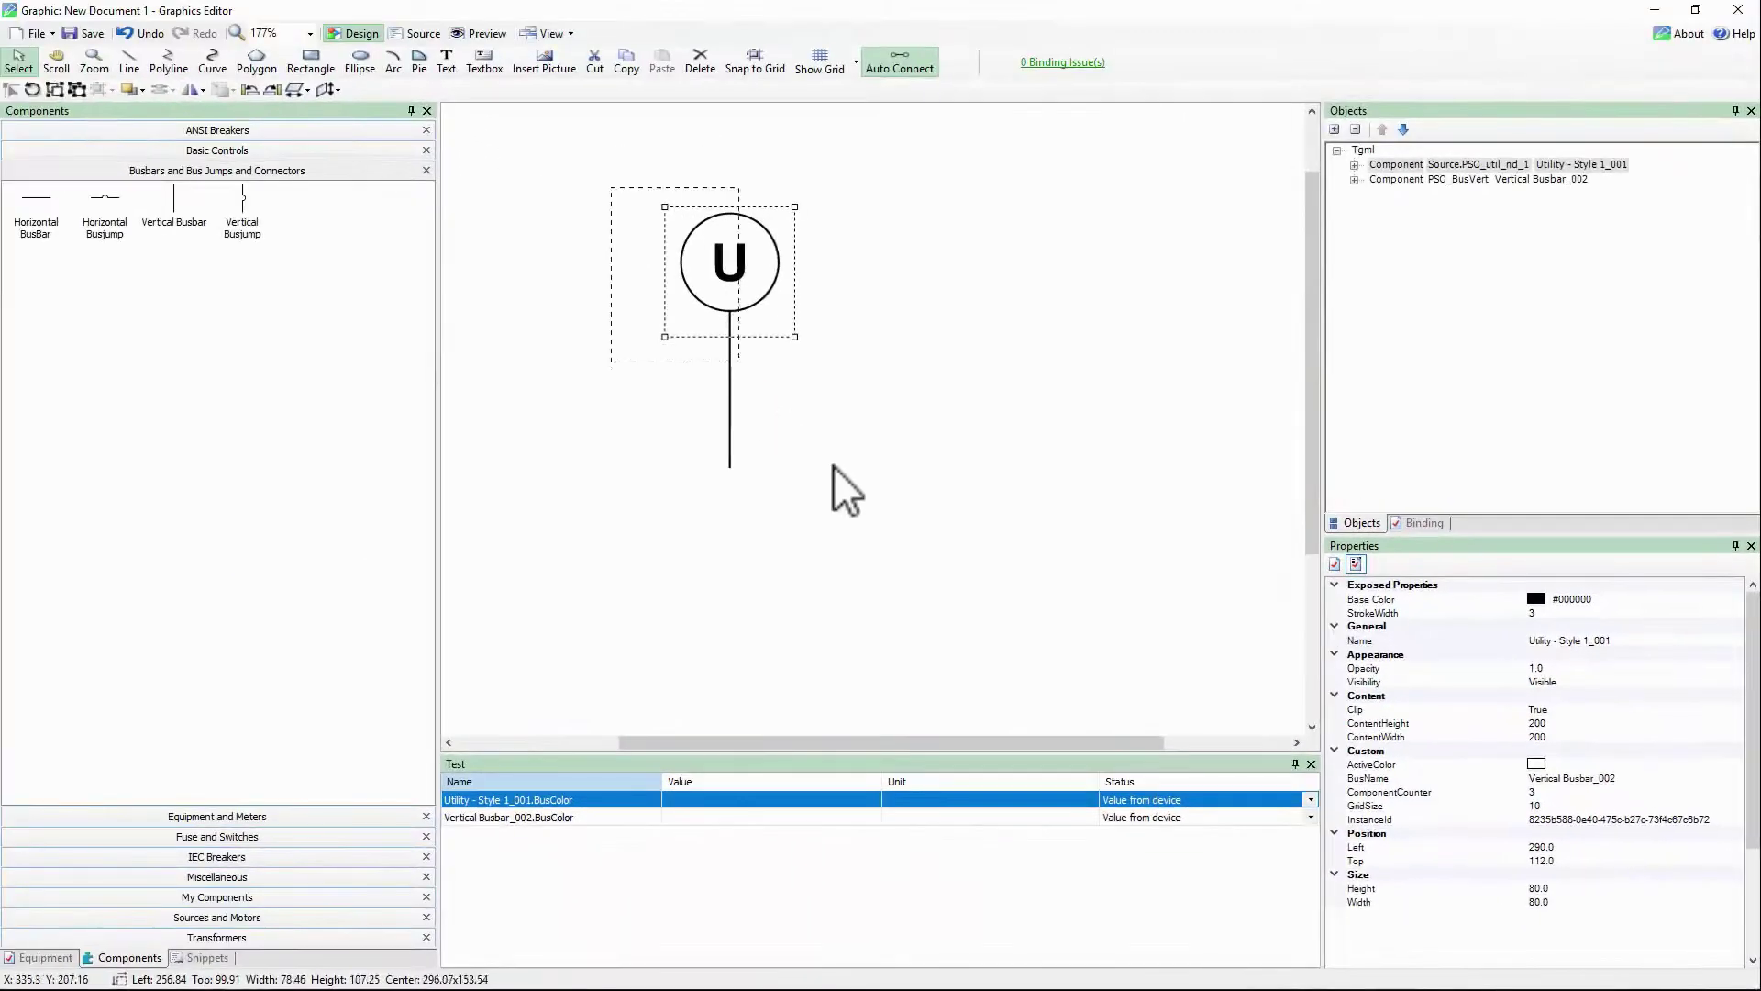
- Delete both components and place a new Vertical Busbar_003 on the canvas
{"action": "key", "text": "ctrl+a"}
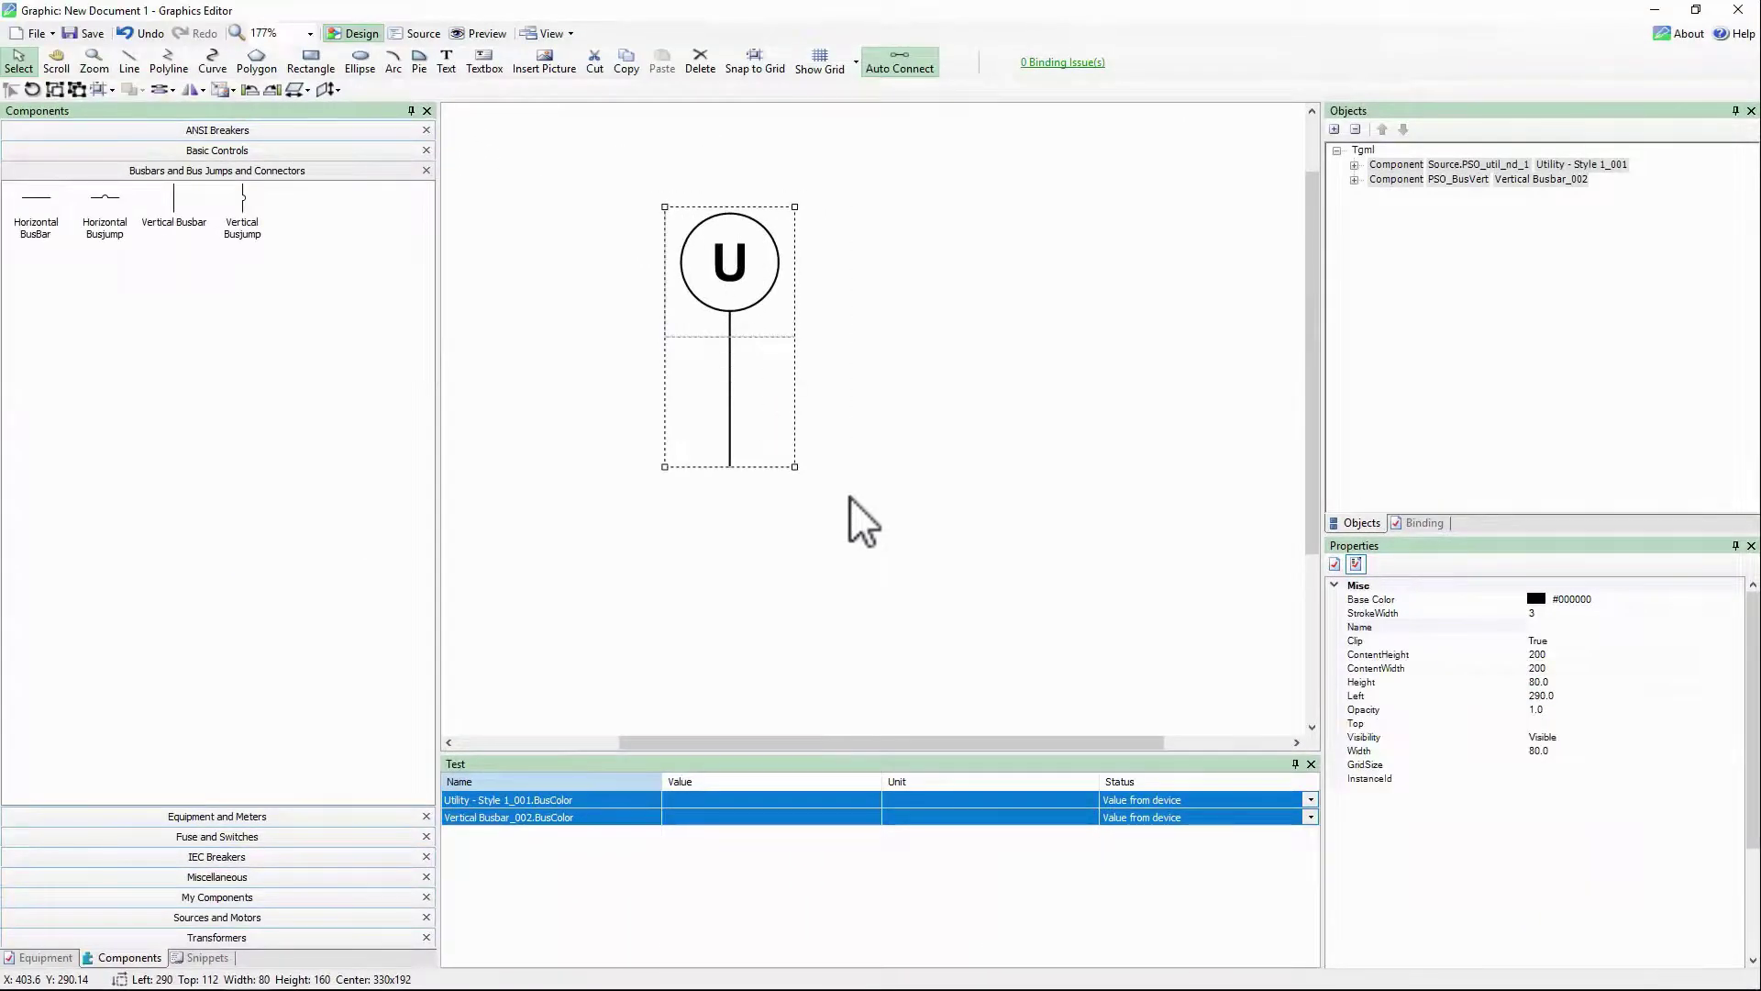
{"action": "key", "text": "Delete"}
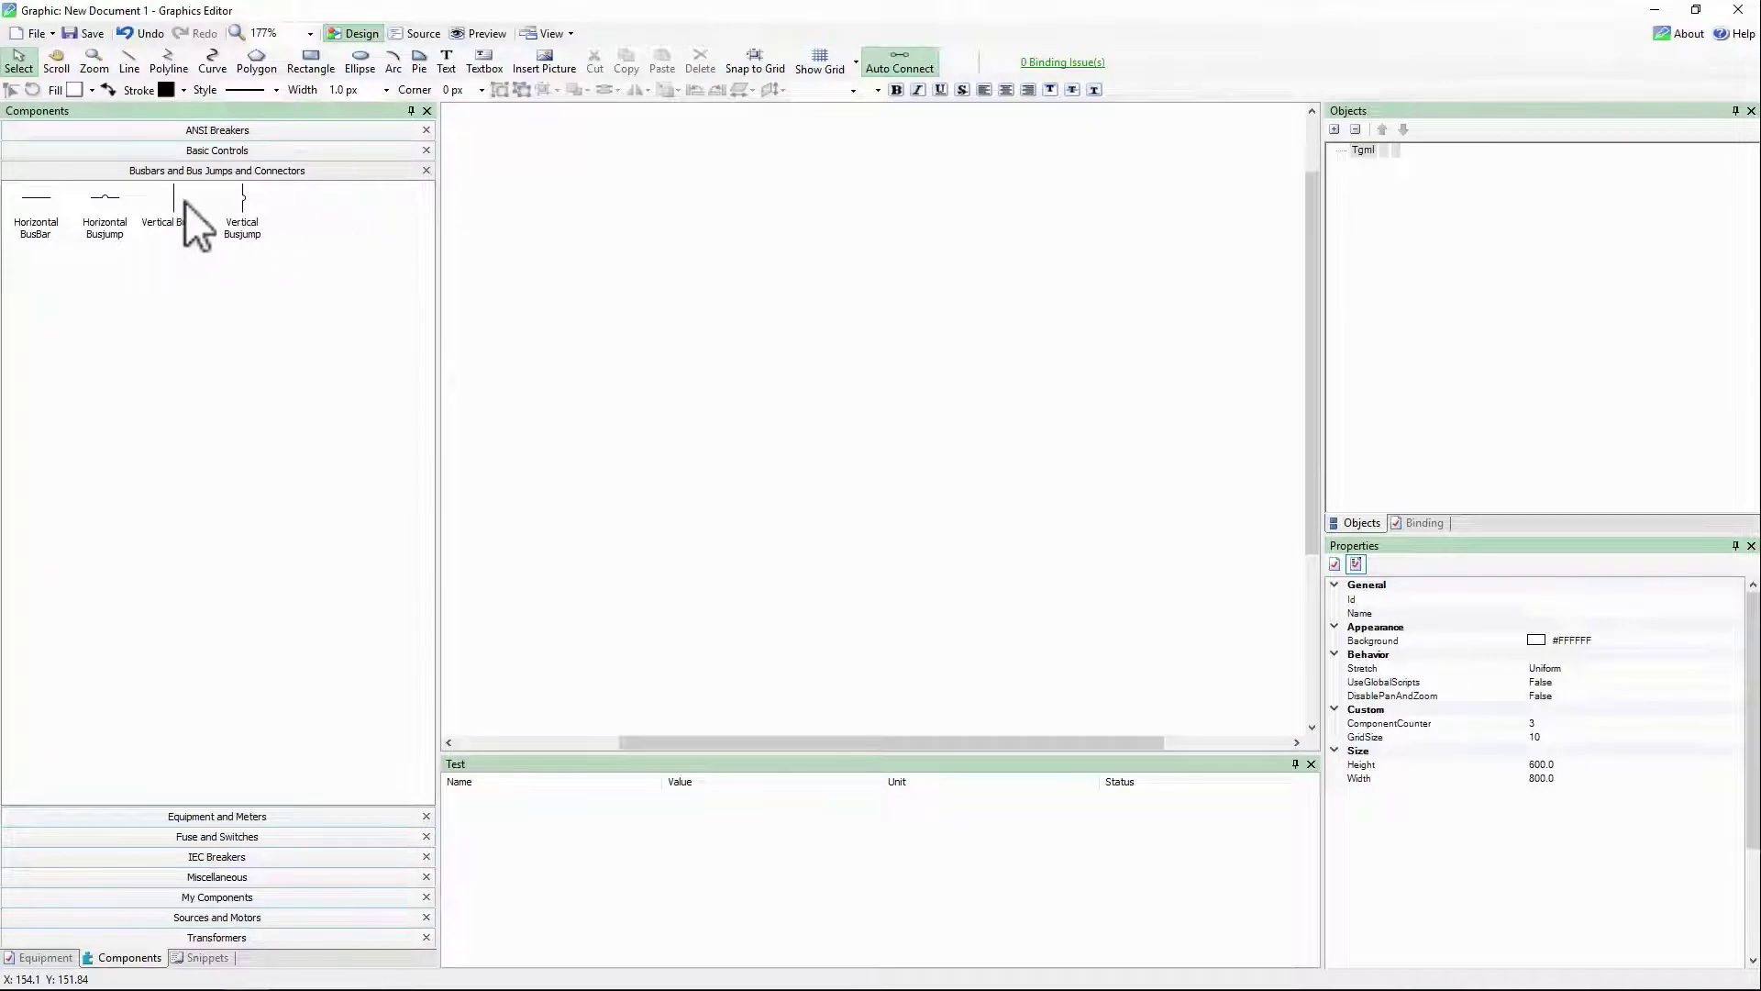
{"action": "left_click_drag", "start_coordinate": [179, 207], "coordinate": [709, 365]}
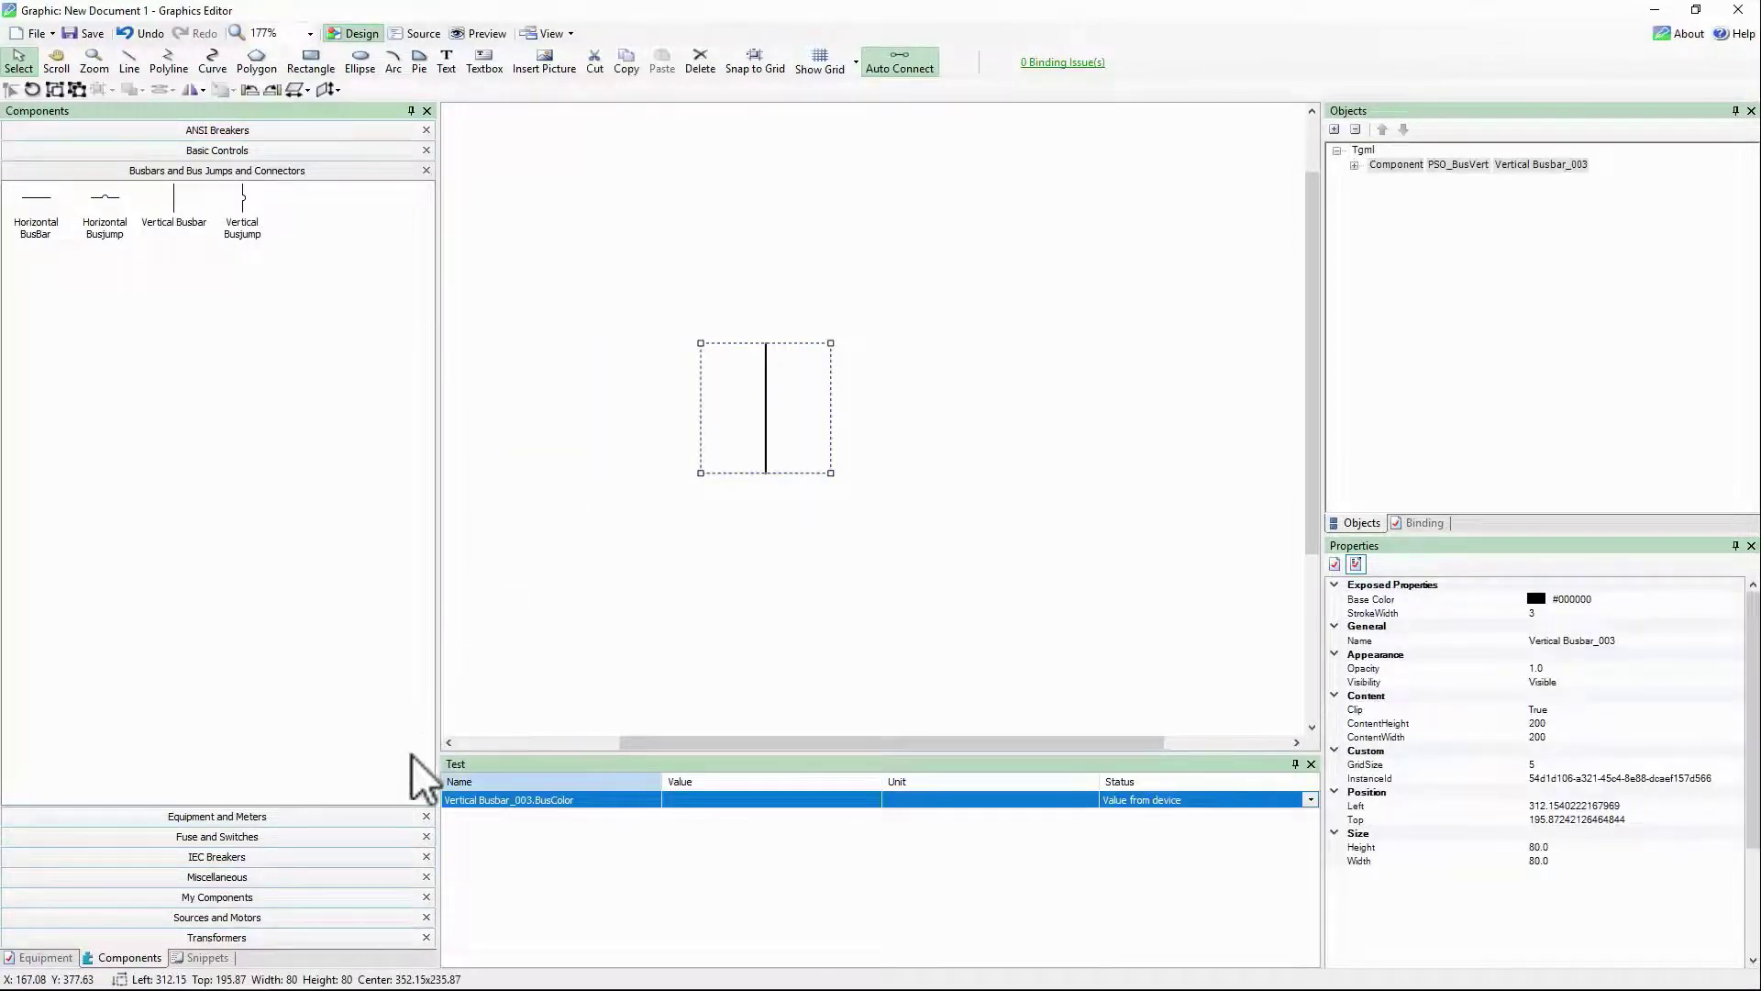
- Place Utility - Style 1_004 above the busbar without connecting it
{"action": "left_click", "coordinate": [371, 918]}
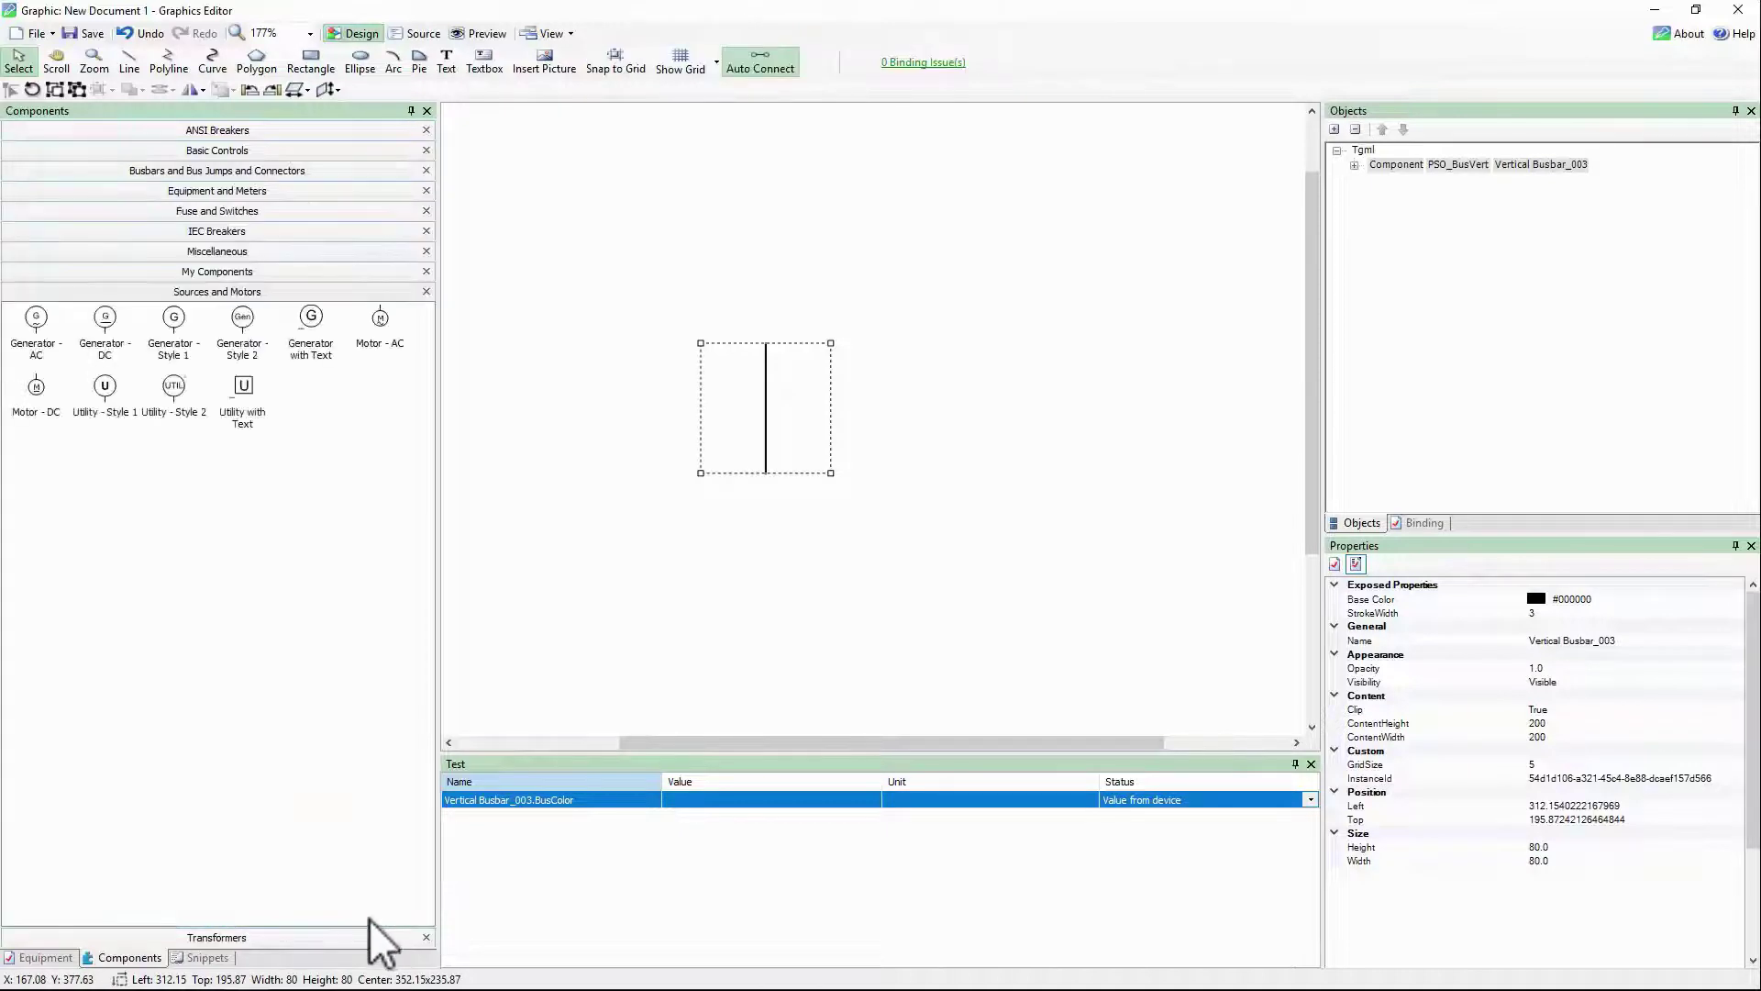
{"action": "left_click_drag", "start_coordinate": [111, 399], "coordinate": [737, 248]}
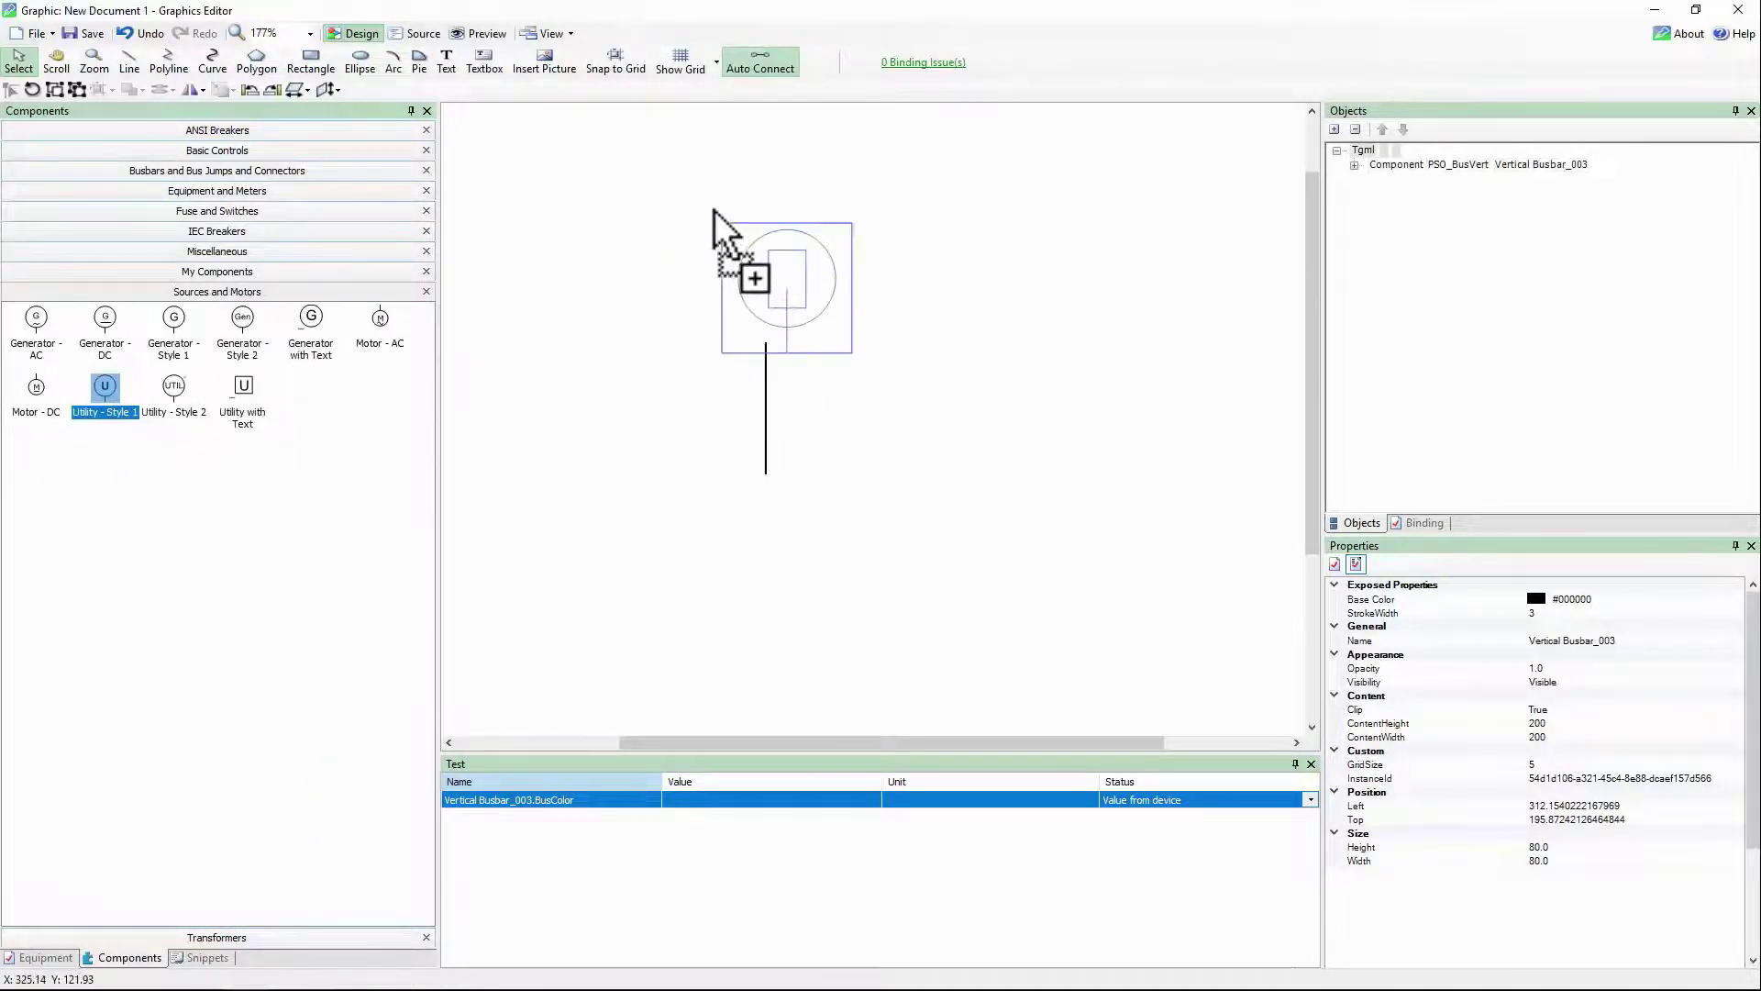
{"action": "left_click_drag", "start_coordinate": [726, 231], "coordinate": [705, 175]}
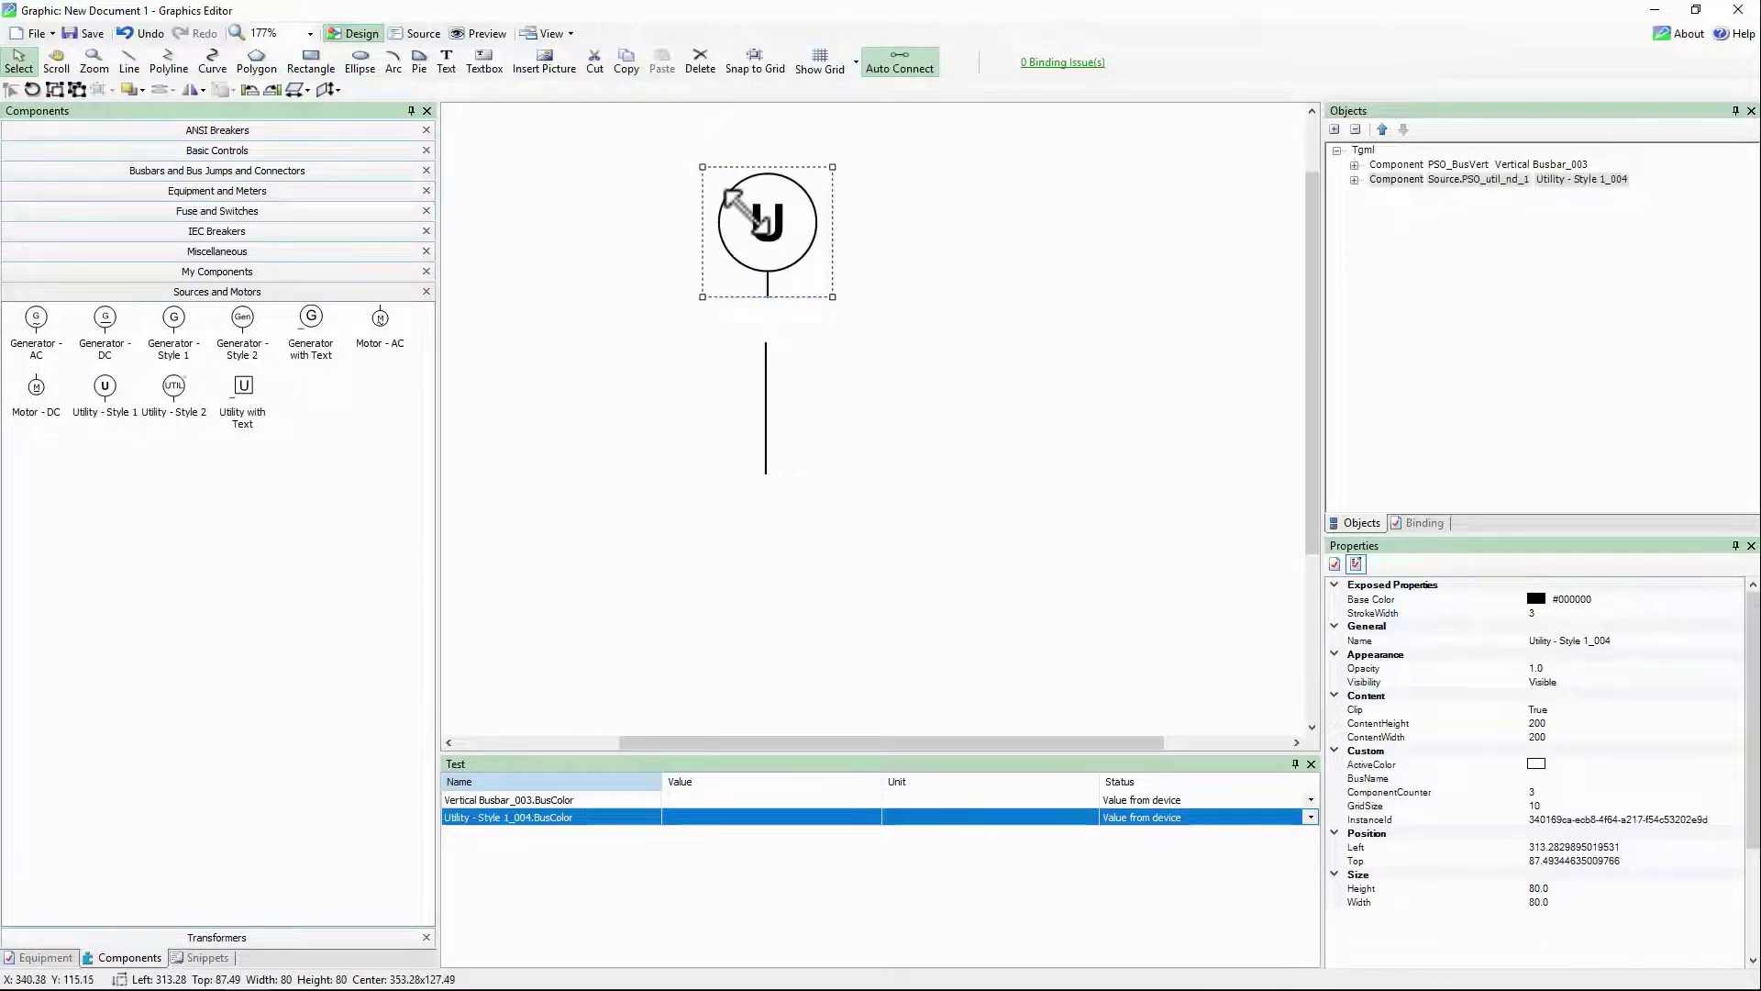
- Change Vertical Busbar_003's Name property to Utility1Bus
{"action": "left_click", "coordinate": [782, 405]}
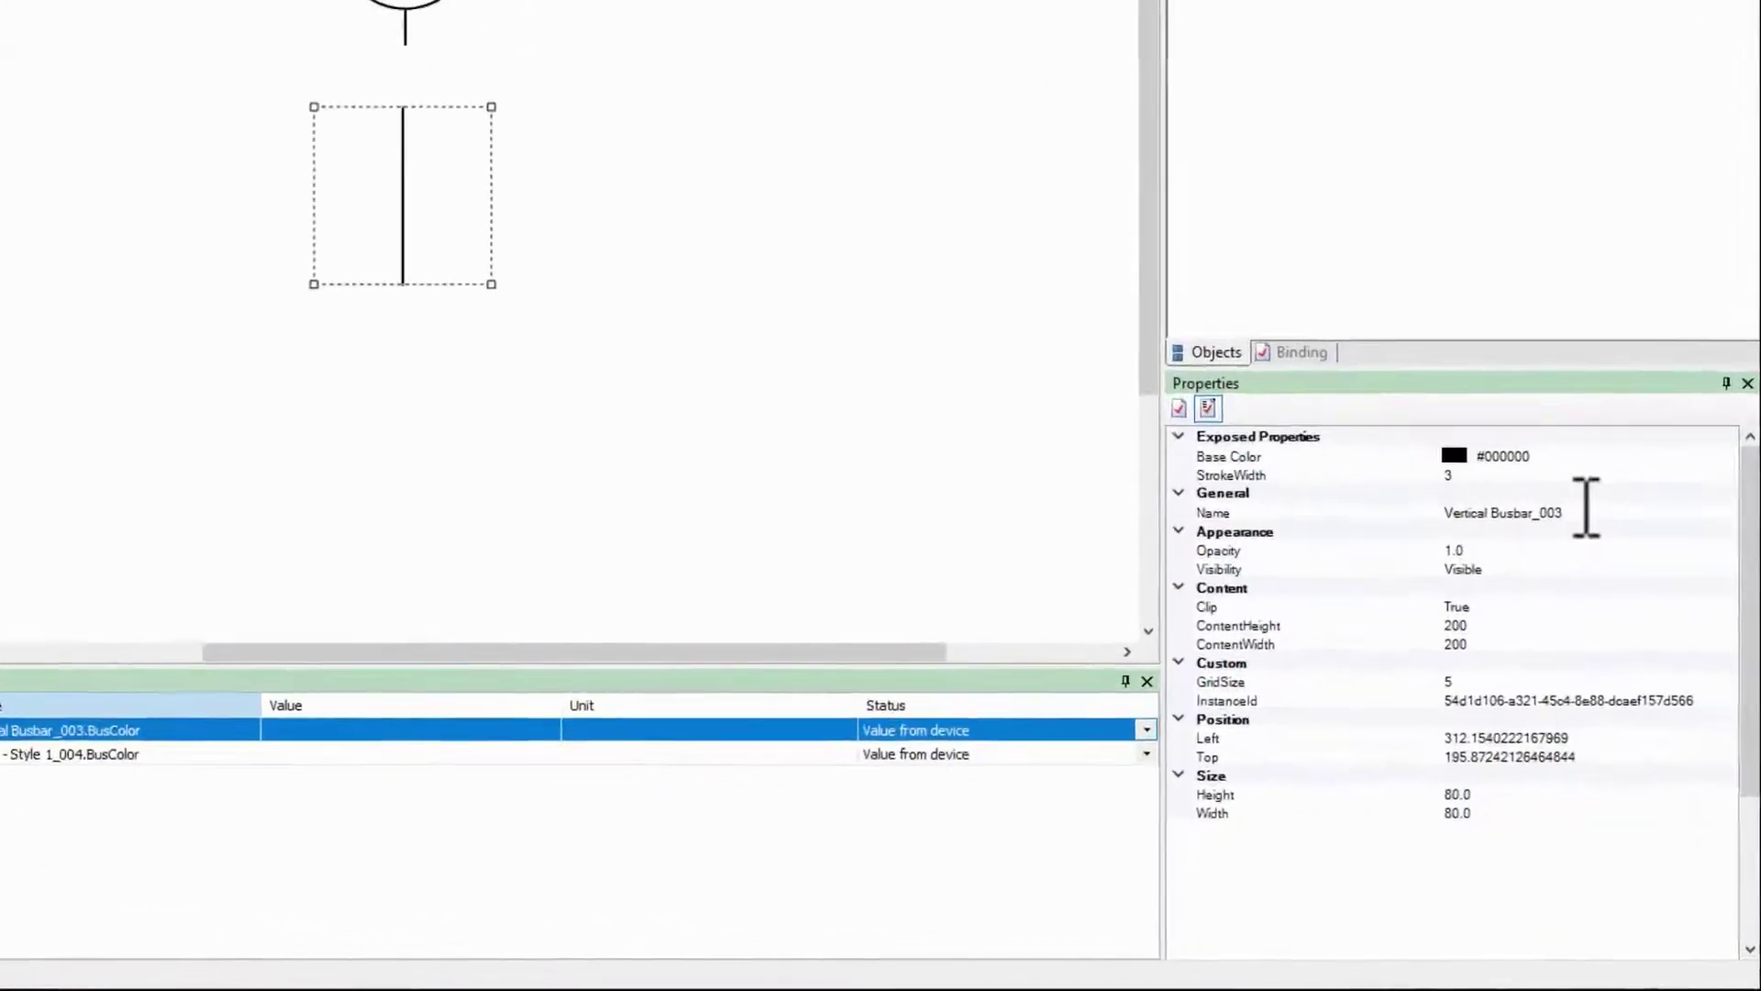
{"action": "left_click", "coordinate": [1629, 640]}
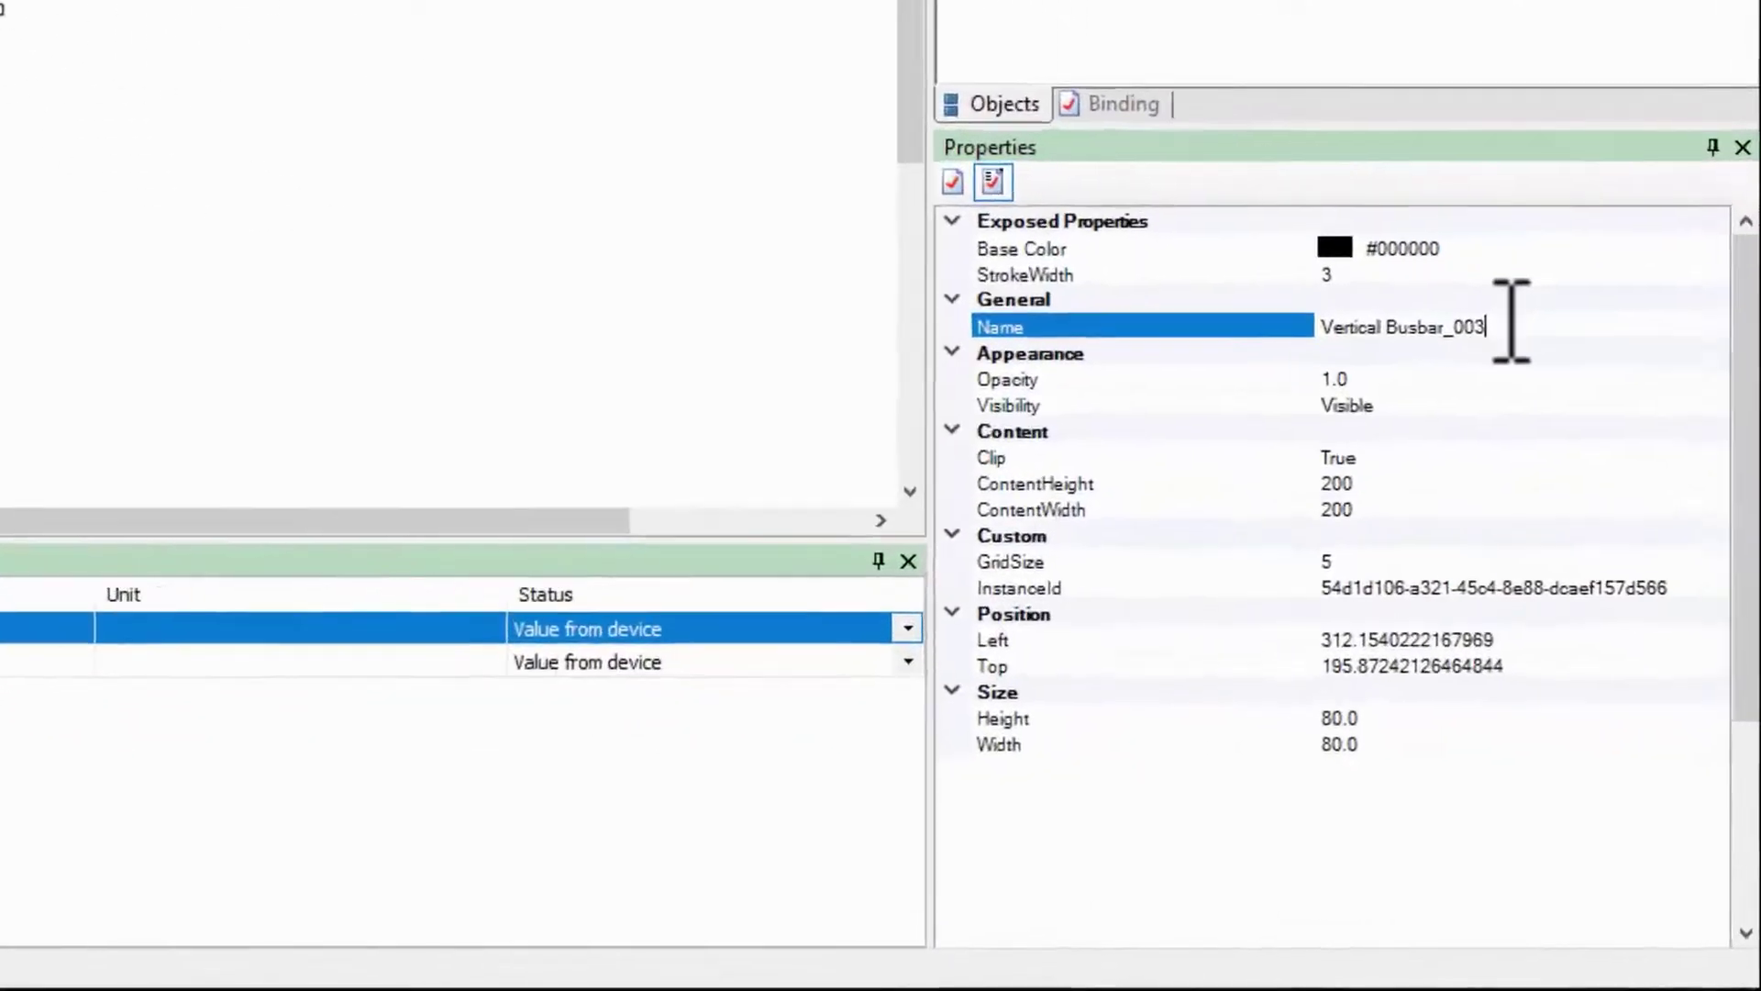
{"action": "left_click_drag", "start_coordinate": [1510, 327], "coordinate": [1149, 309]}
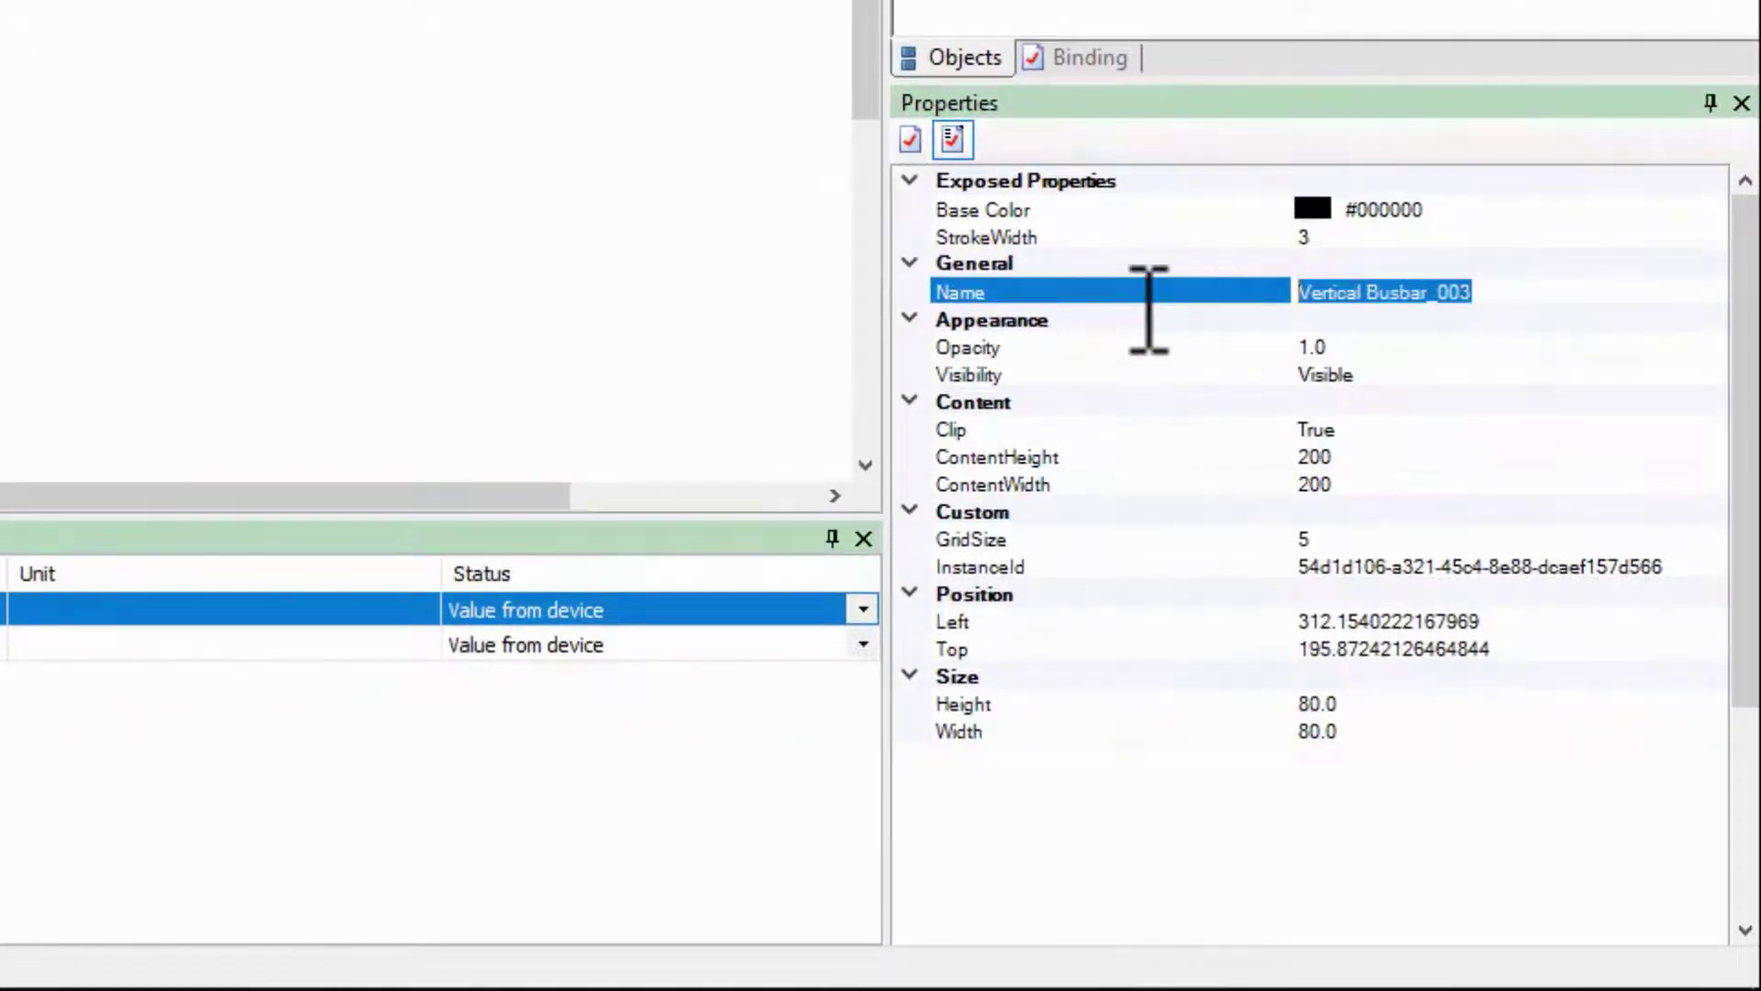
{"action": "type", "text": "Utility1"}
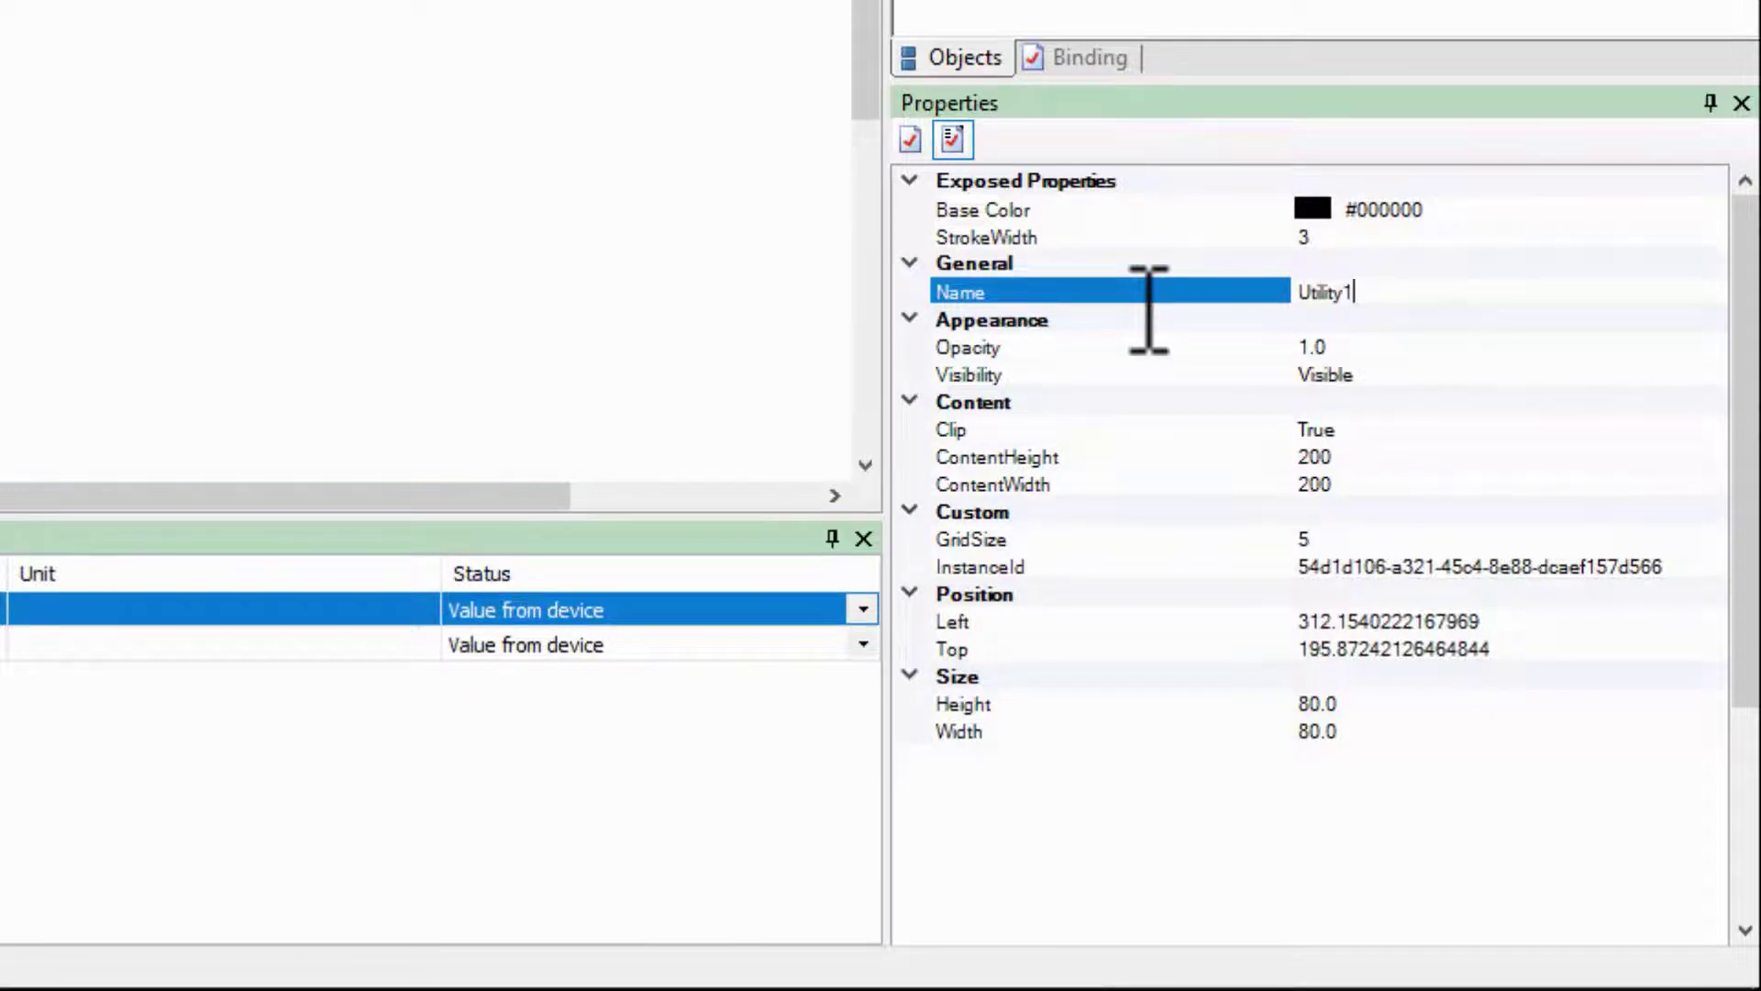
{"action": "type", "text": "Bus"}
{"action": "key", "text": "Return"}
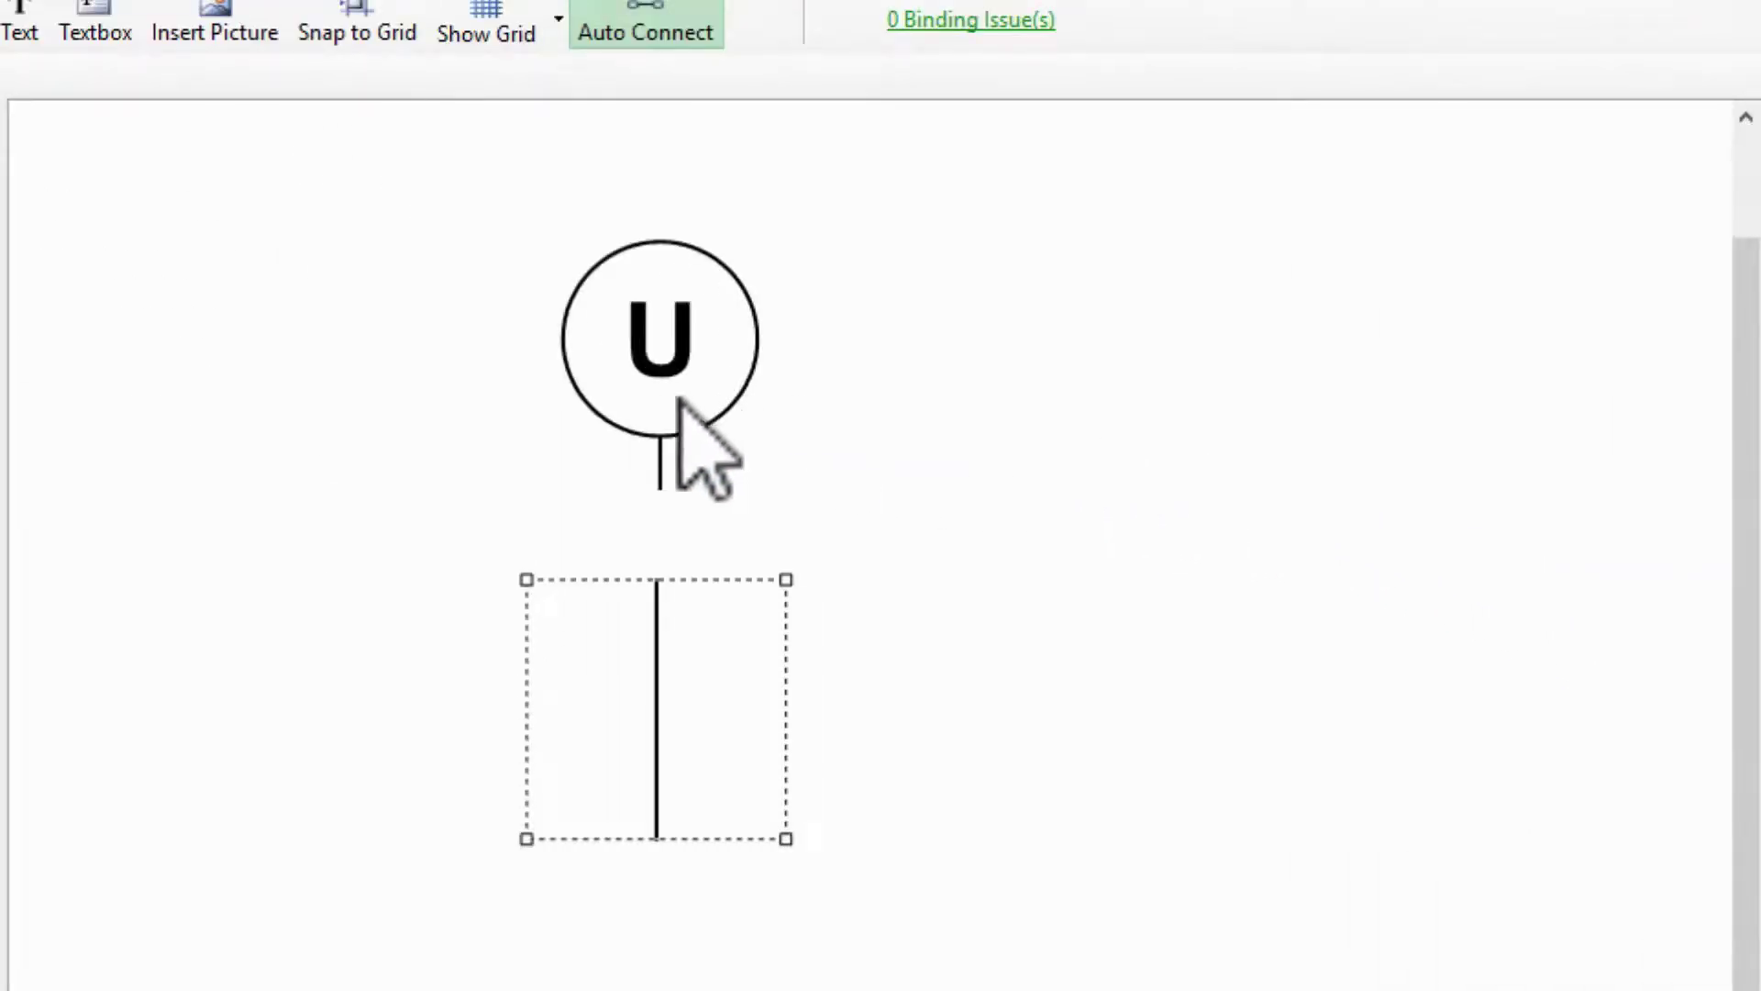
- Enter Utility1Bus as the BusName of Utility - Style 1_004
{"action": "left_click", "coordinate": [645, 398]}
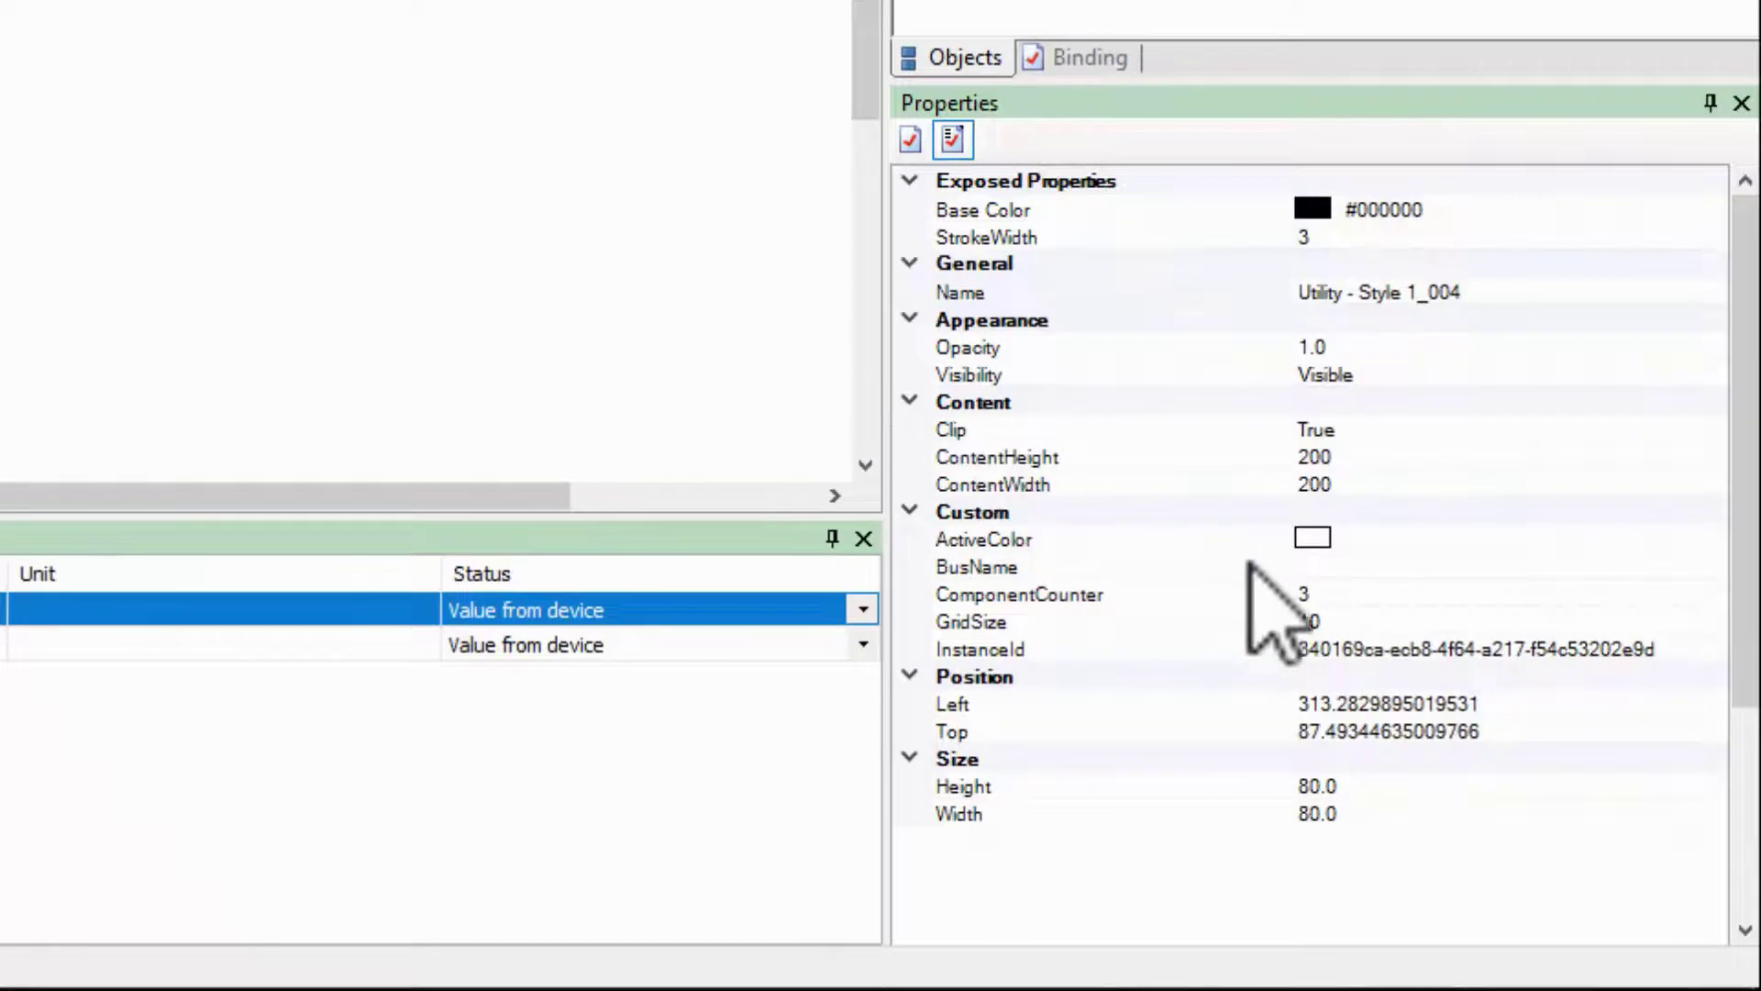
{"action": "left_click", "coordinate": [1315, 567]}
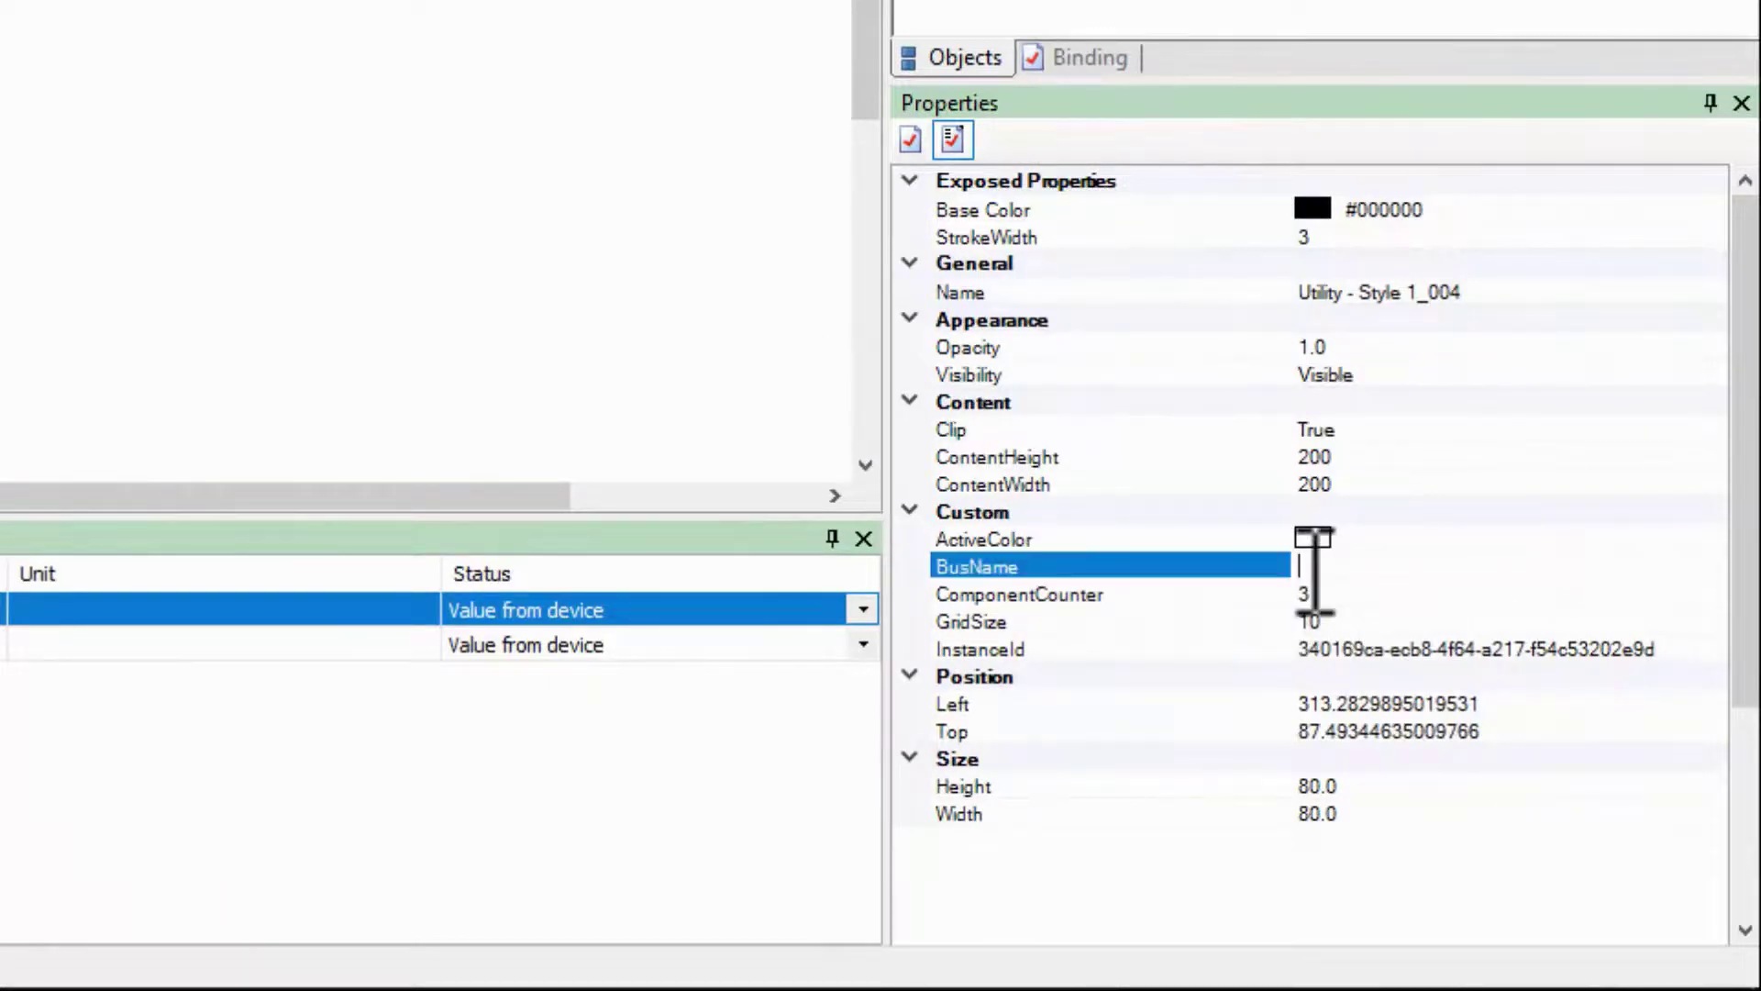
{"action": "type", "text": "Utility1Bus"}
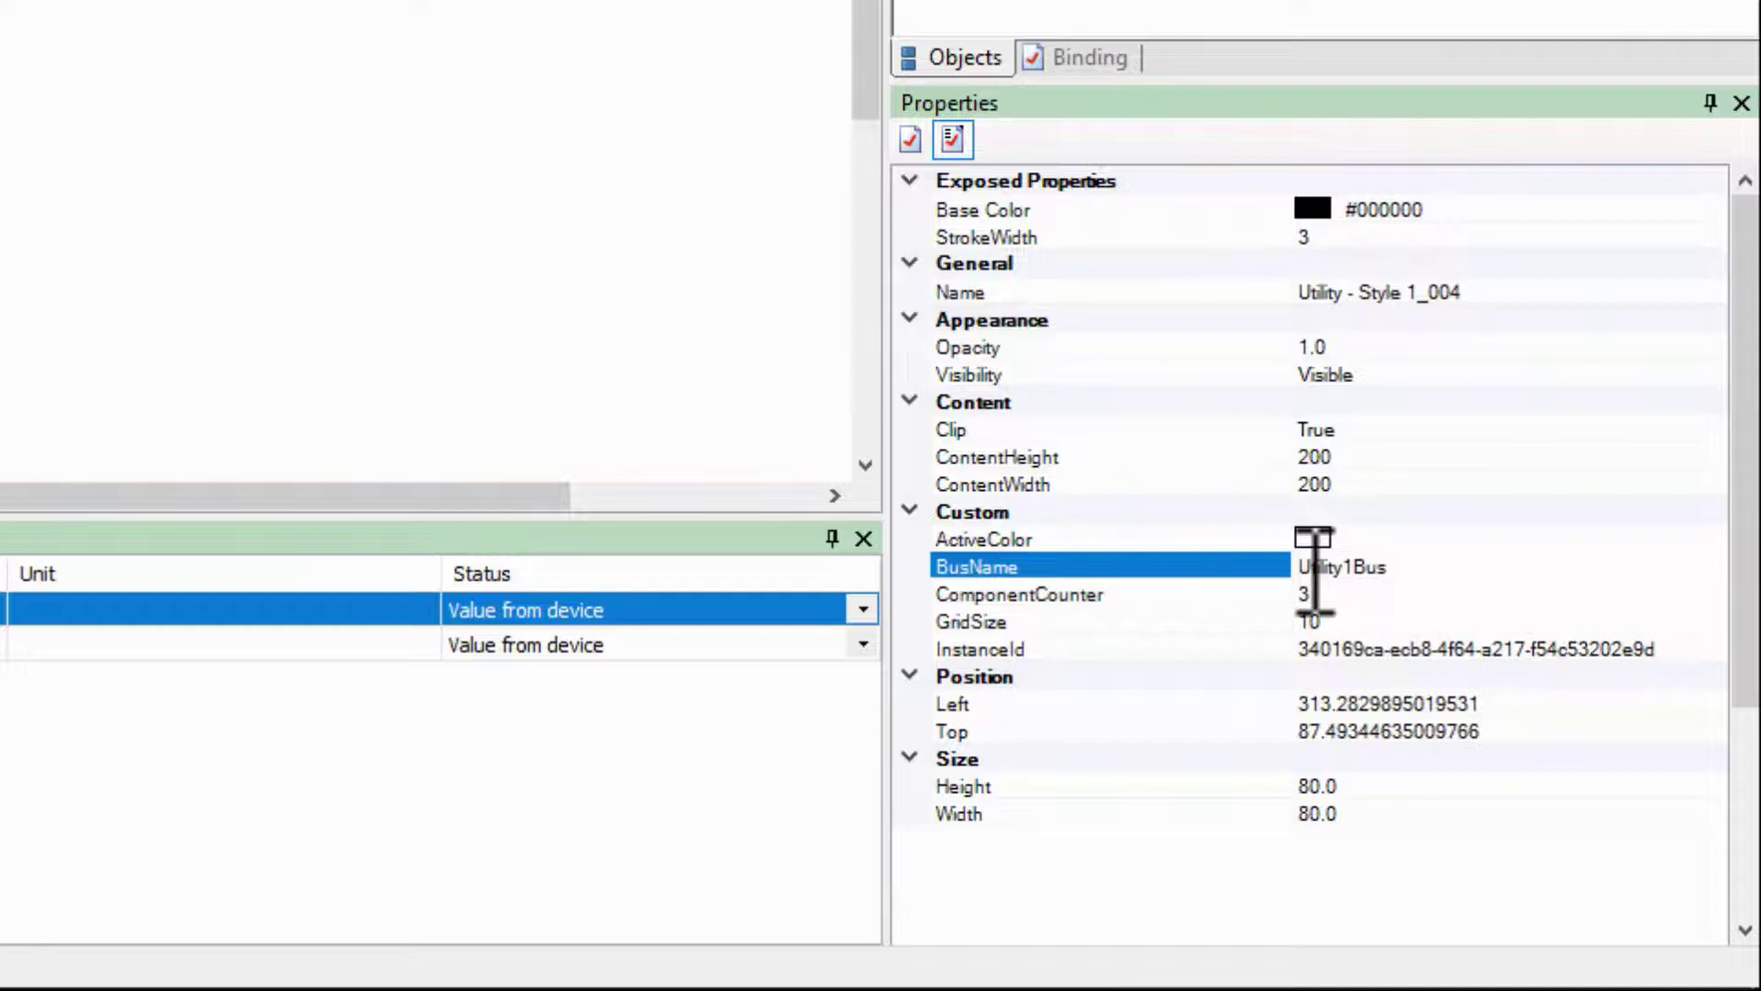